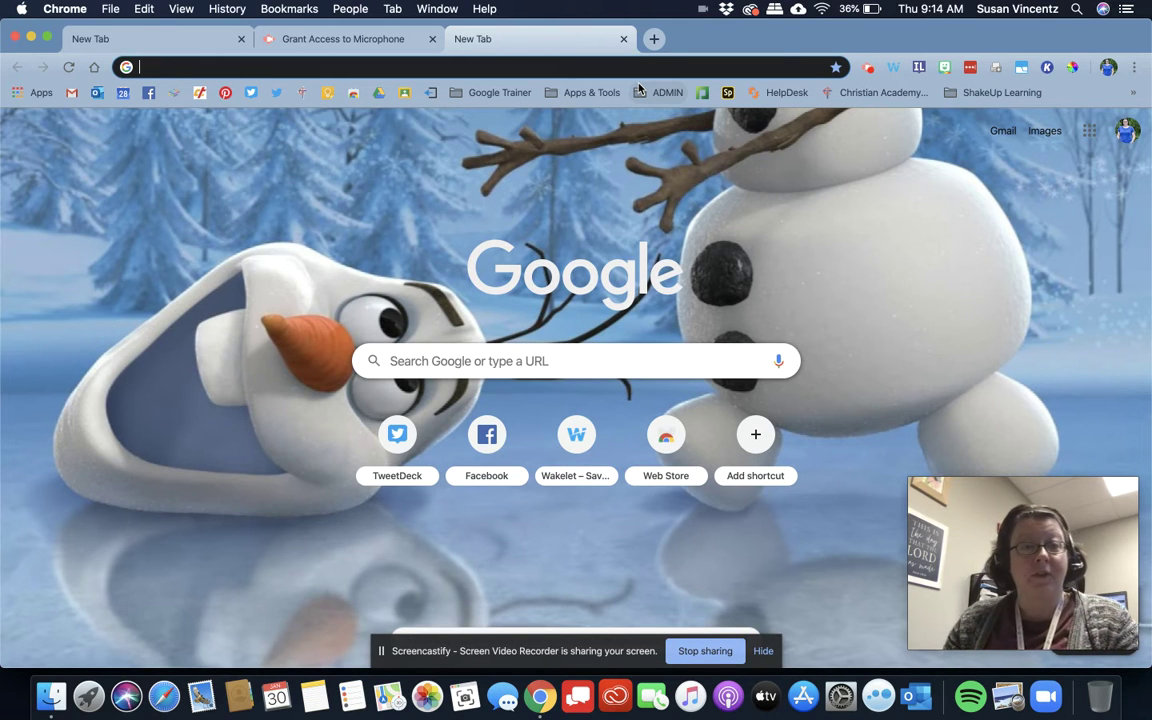
- Open caschools.us and remove its bookmark from the ADMIN folder
text(caschools.us)
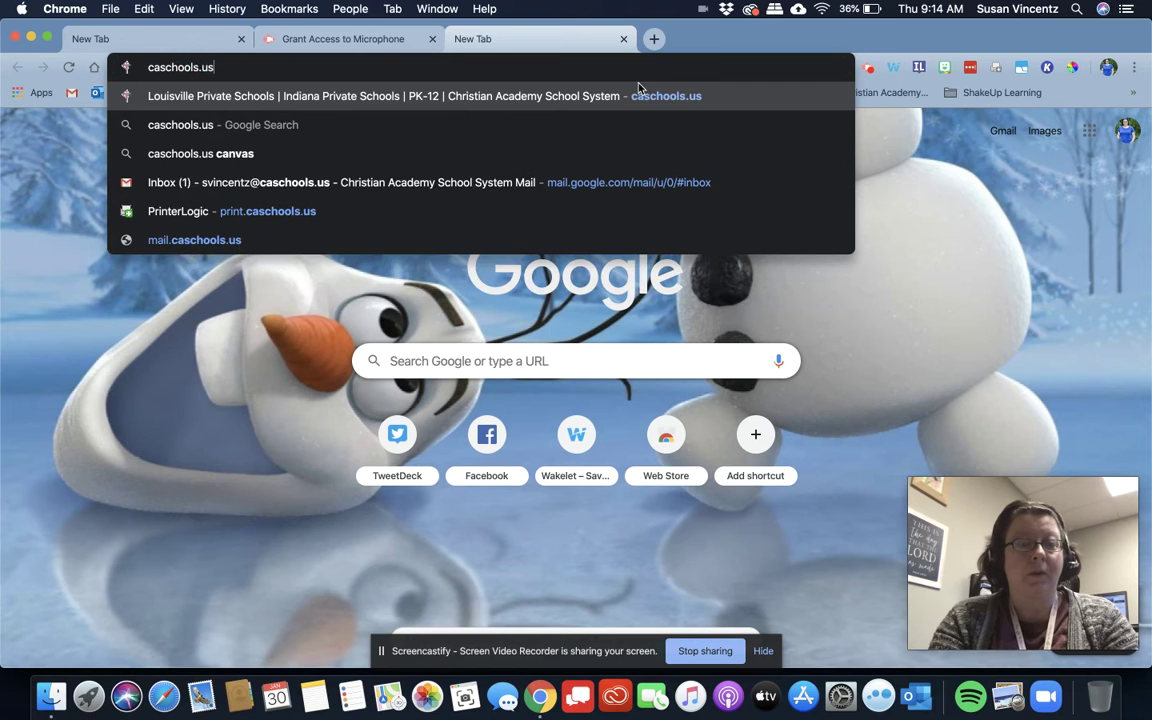
key(Return)
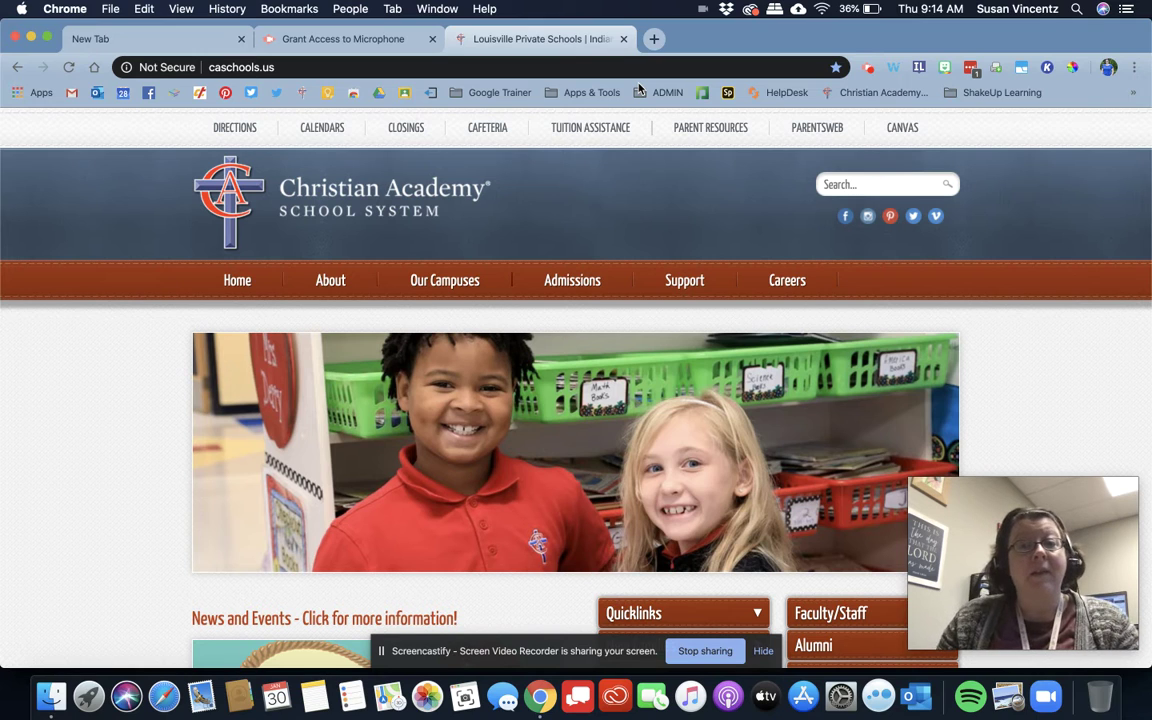
click(836, 67)
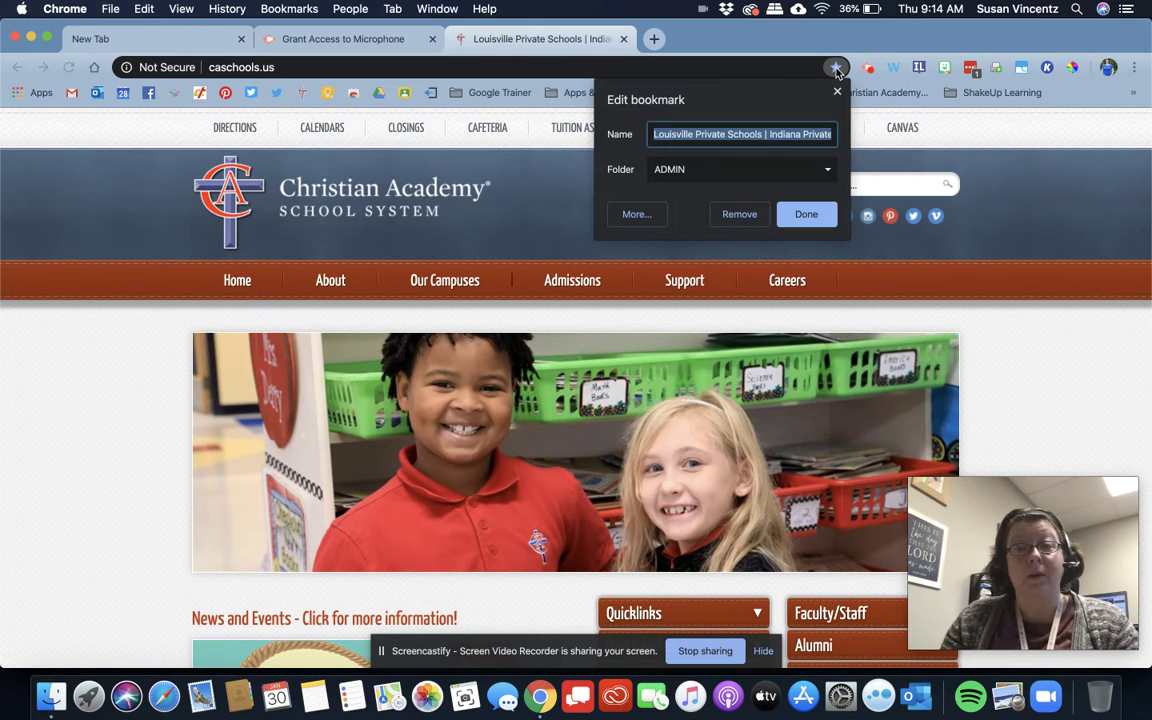
click(781, 216)
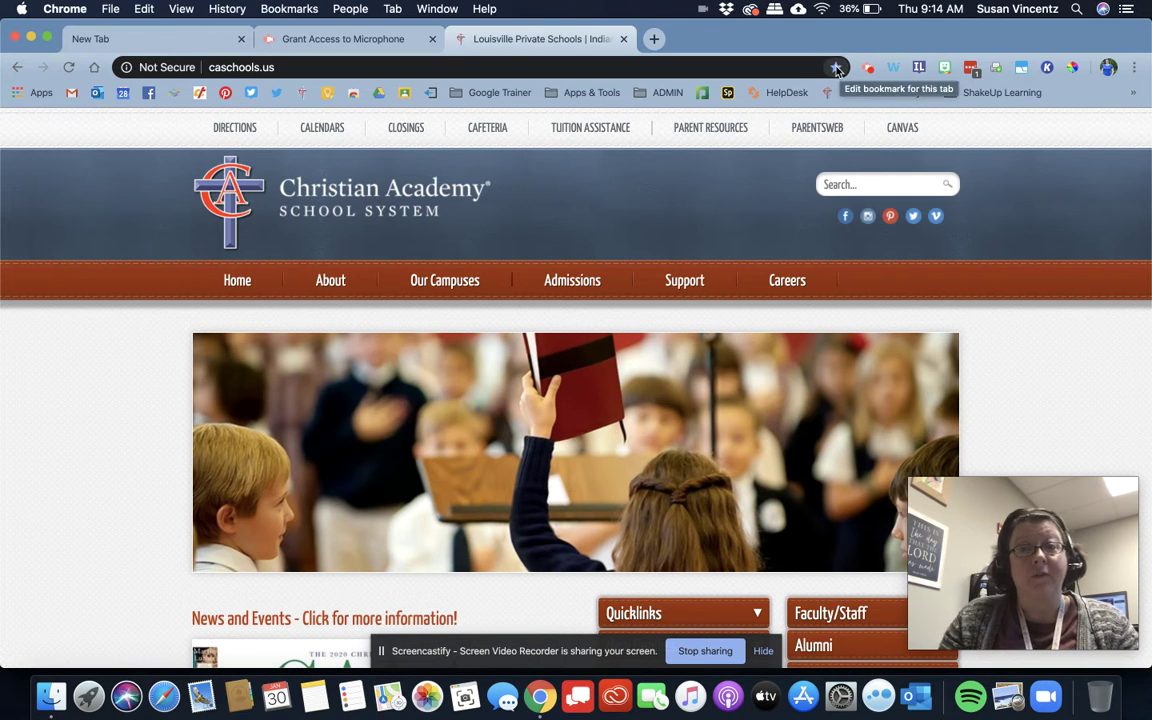
- Name the site's bookmark "CA Website" and keep it in the Bookmarks Bar folder
click(836, 68)
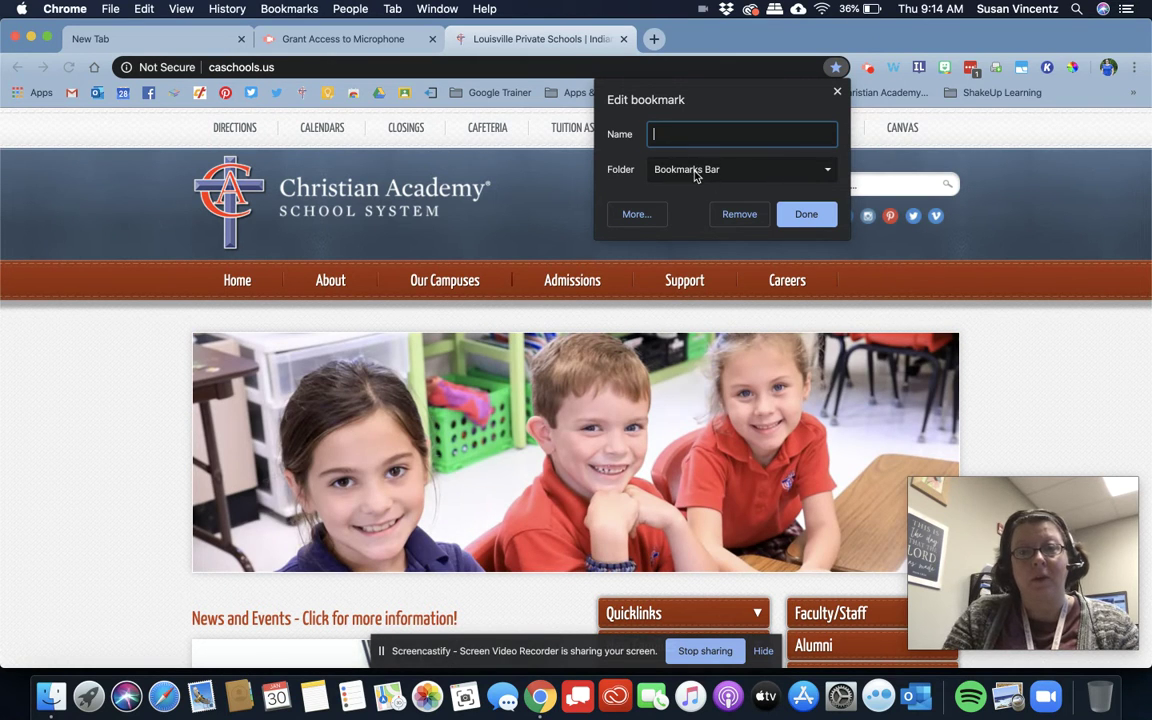
click(697, 172)
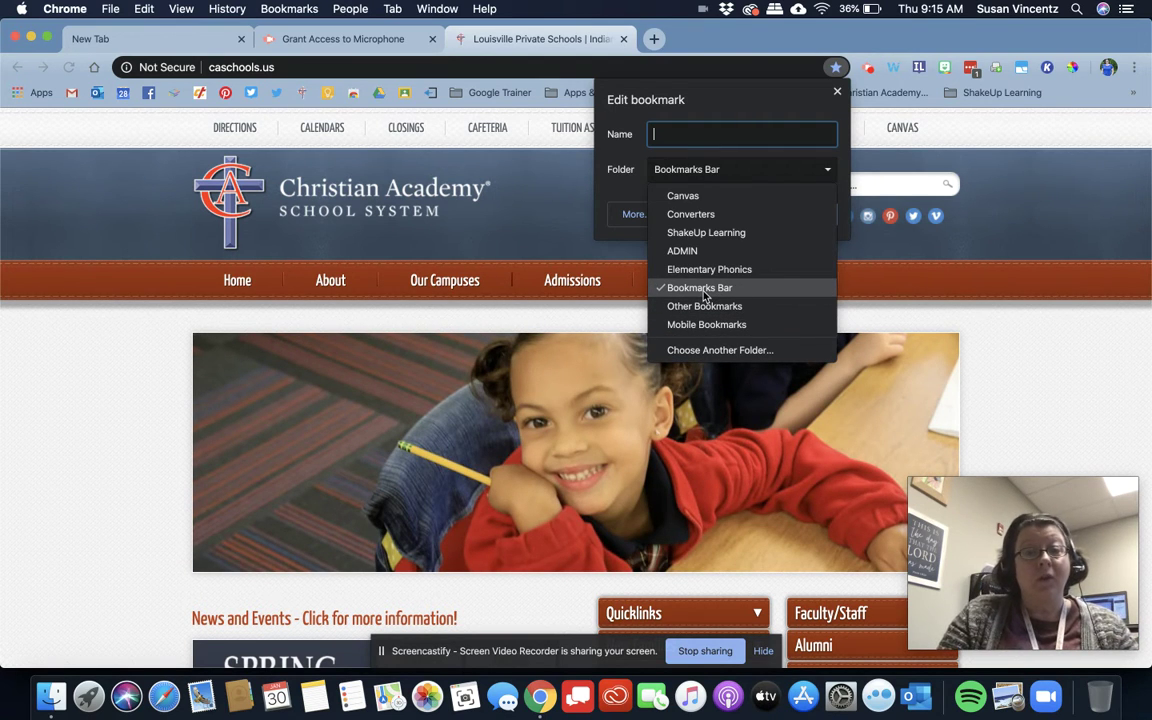
click(704, 290)
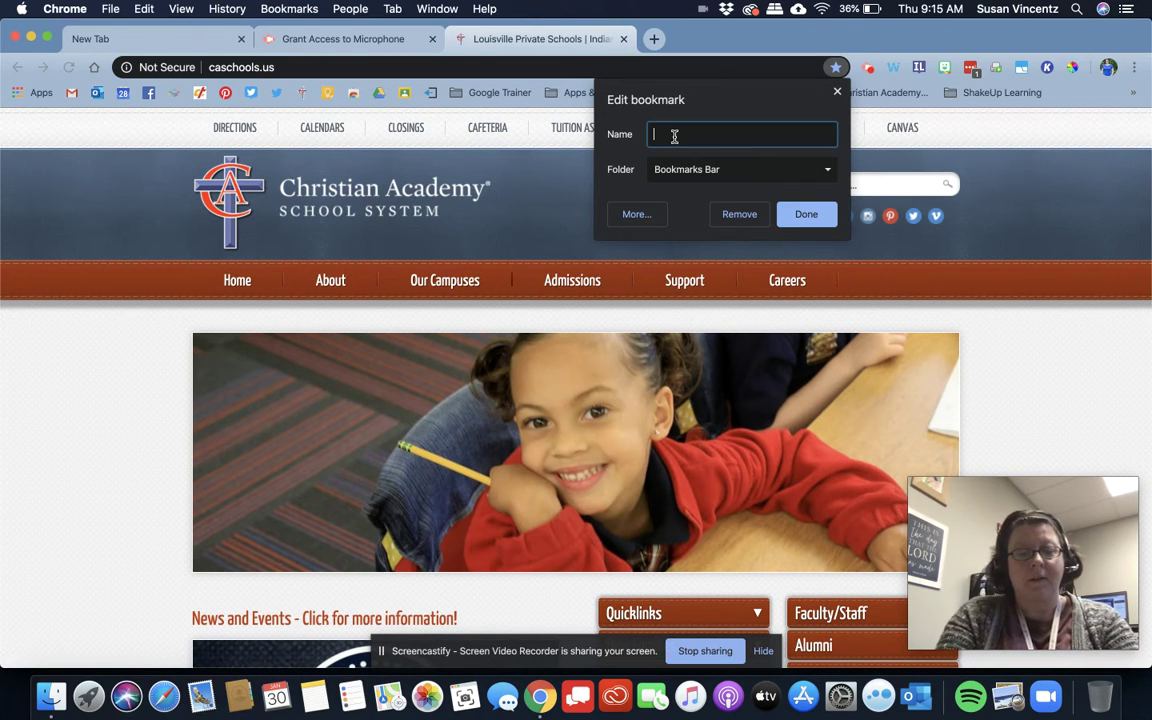
text(CA)
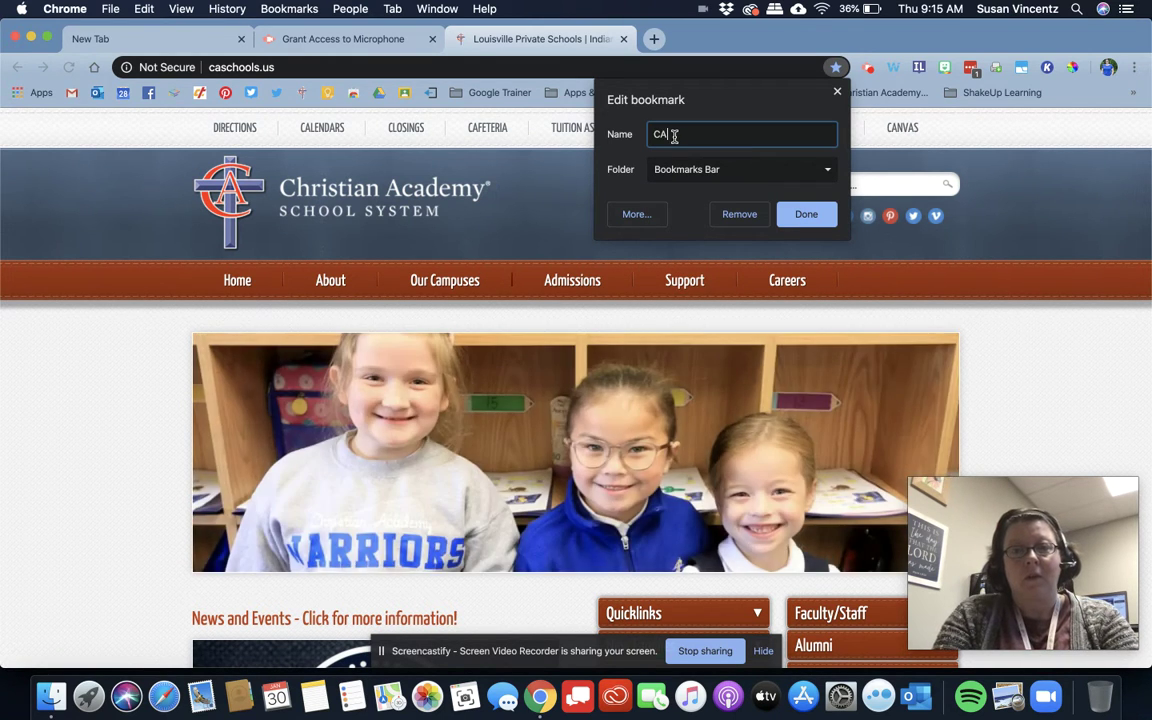
text( Website)
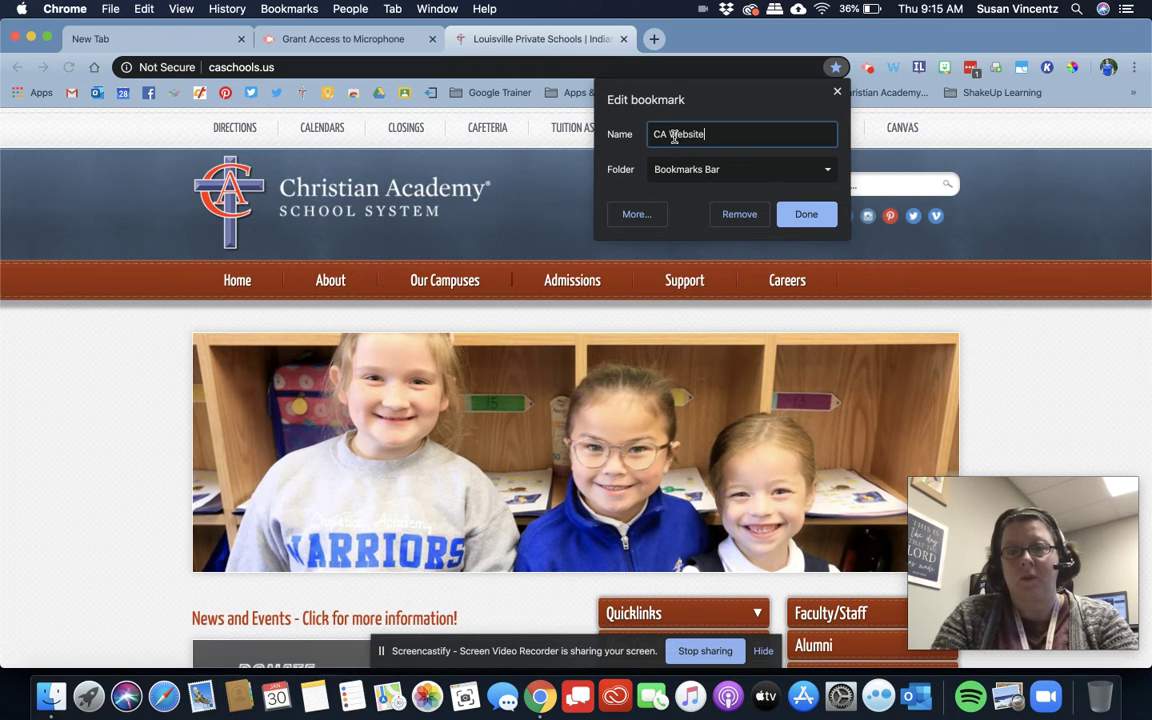
click(804, 214)
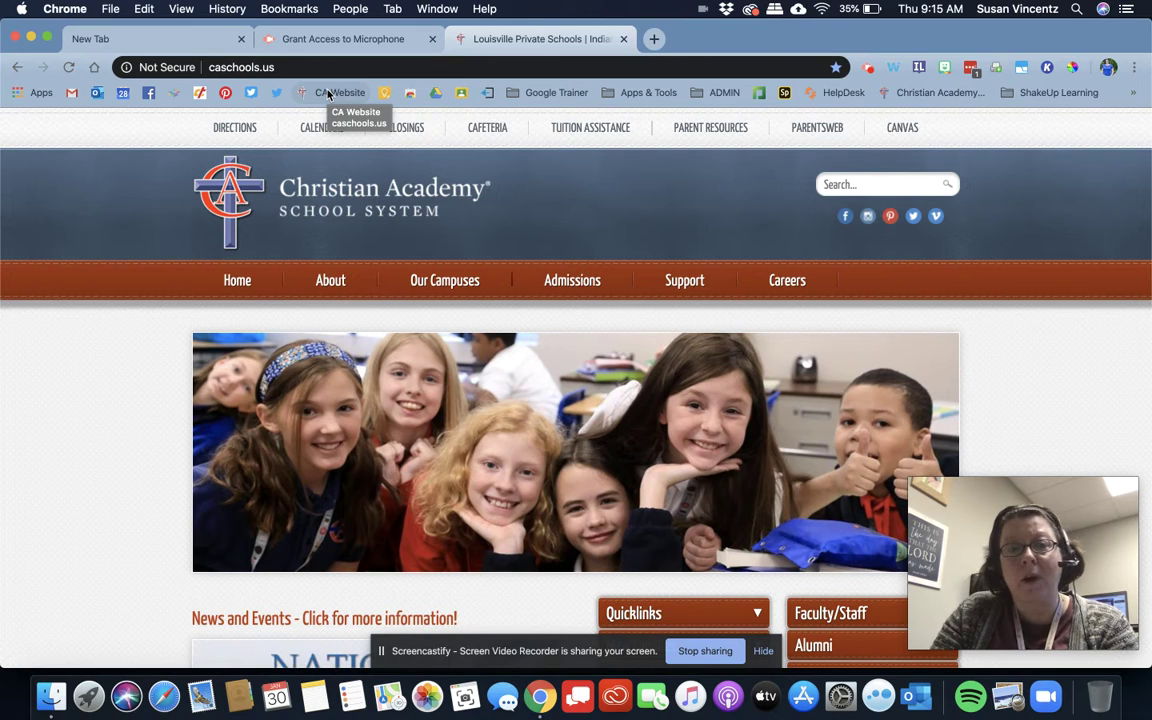
- Shorten the name of the "CA Website" bookmark to "CA" and save it
right_click(328, 94)
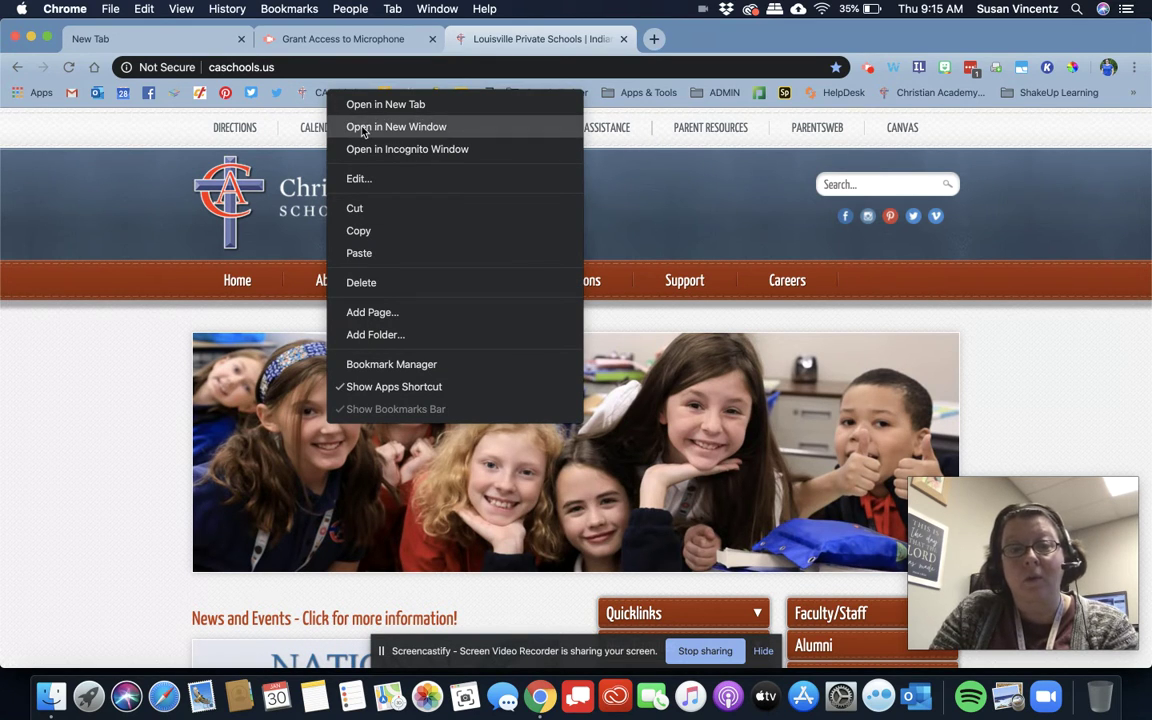
click(357, 179)
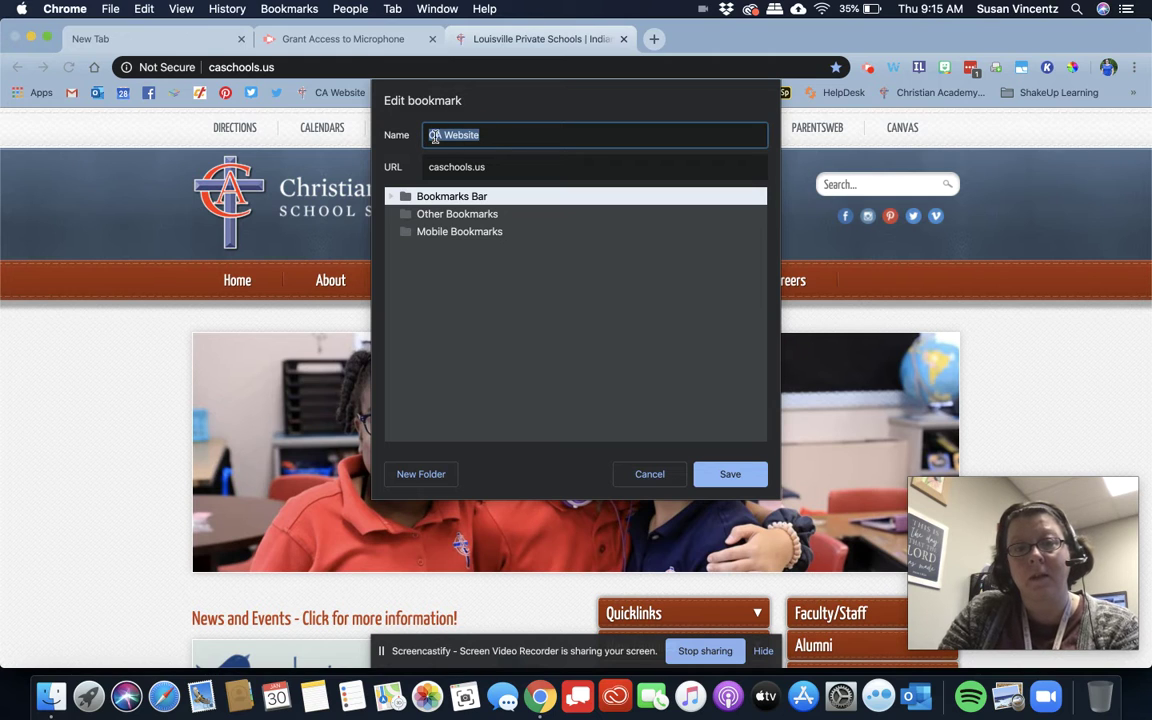
click(489, 134)
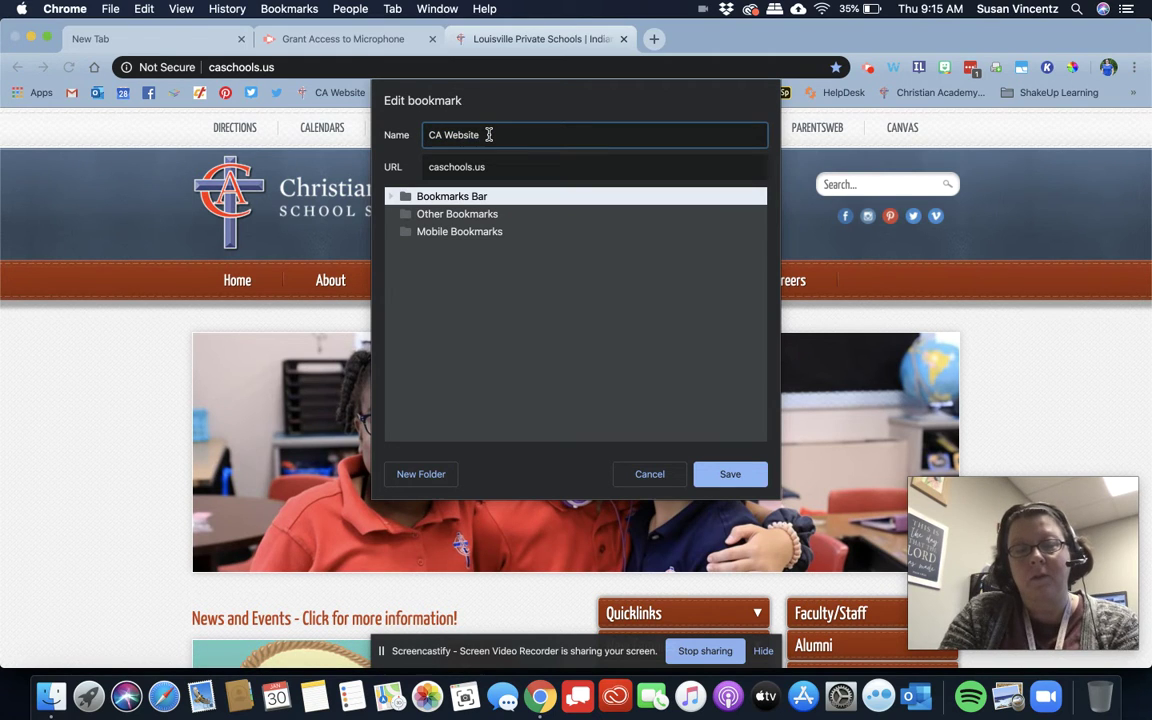
key(BackSpace)
key(BackSpace)
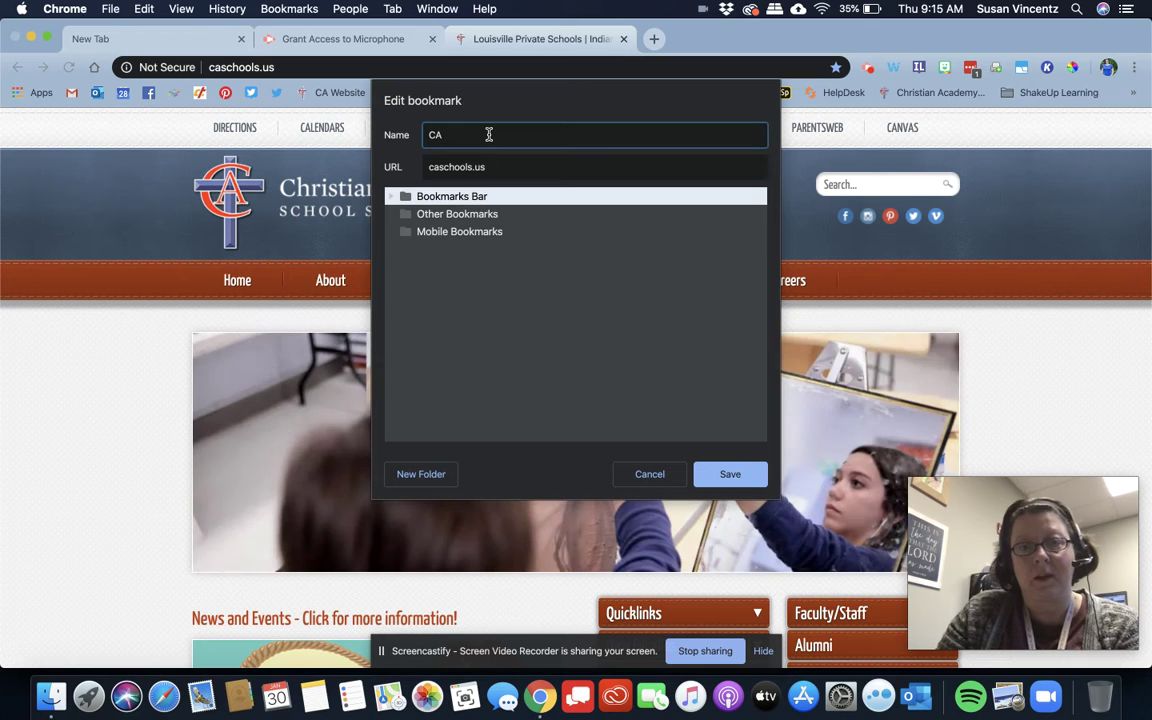
click(726, 474)
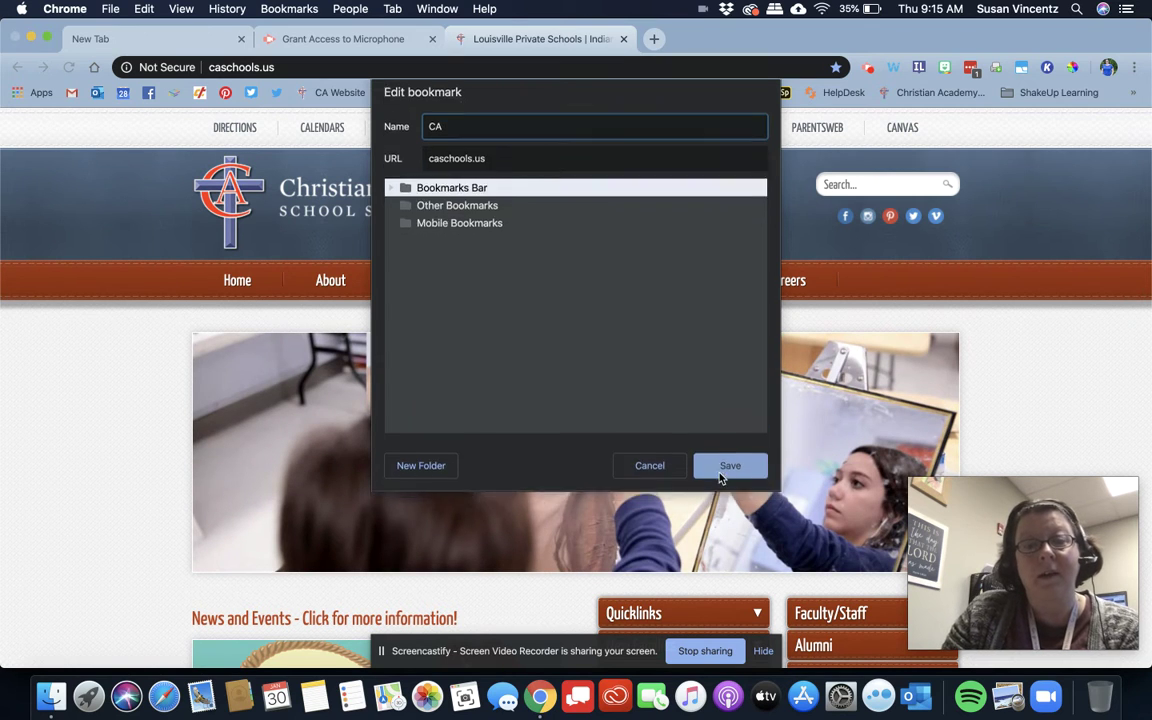
- Clear the name of the "CA" bookmark so only its icon is kept, then recheck its details and save them
right_click(314, 100)
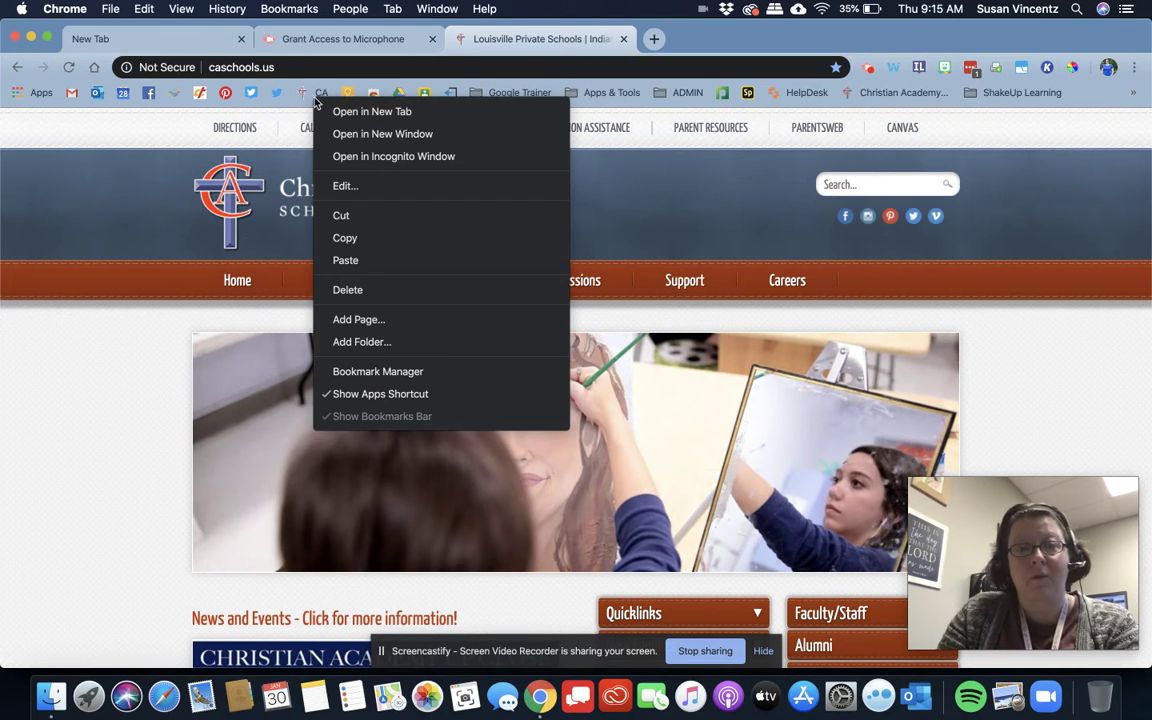
click(358, 185)
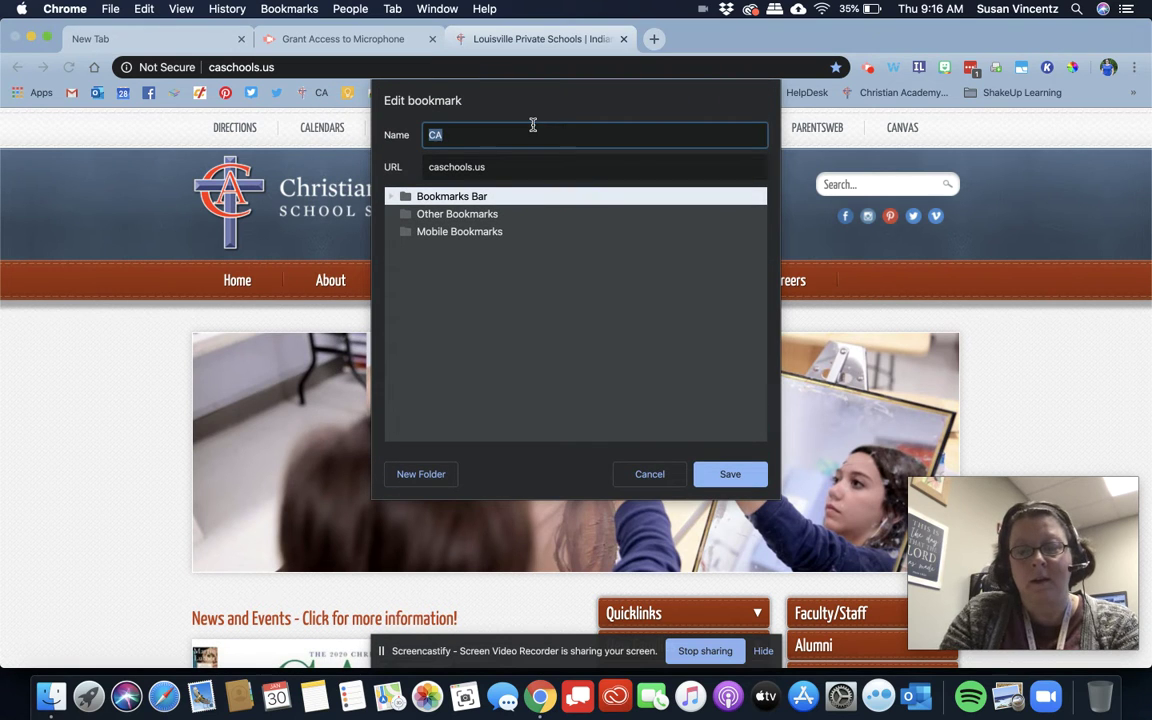
key(BackSpace)
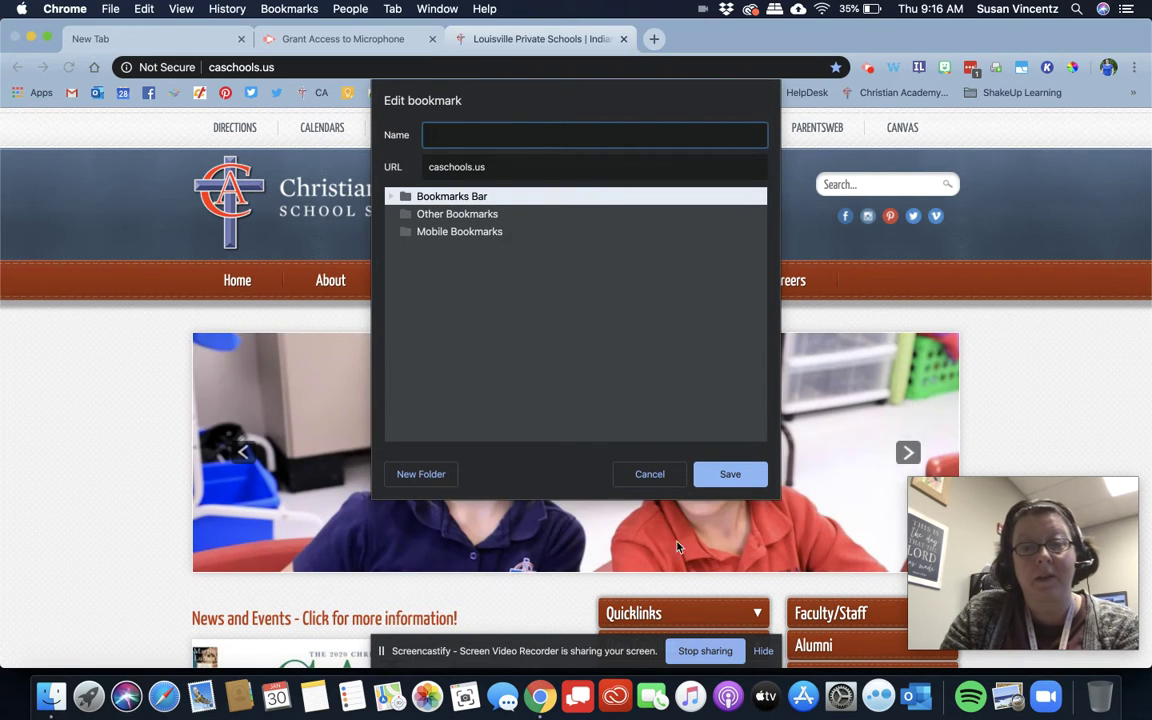
click(729, 474)
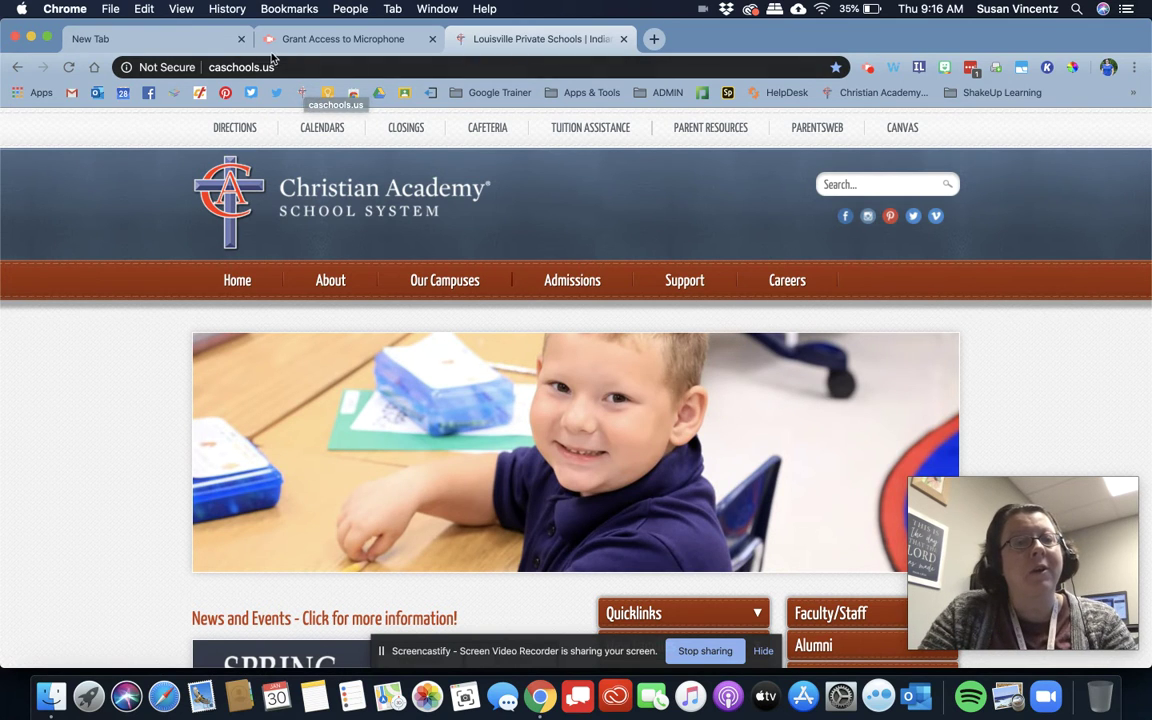
right_click(302, 95)
click(332, 184)
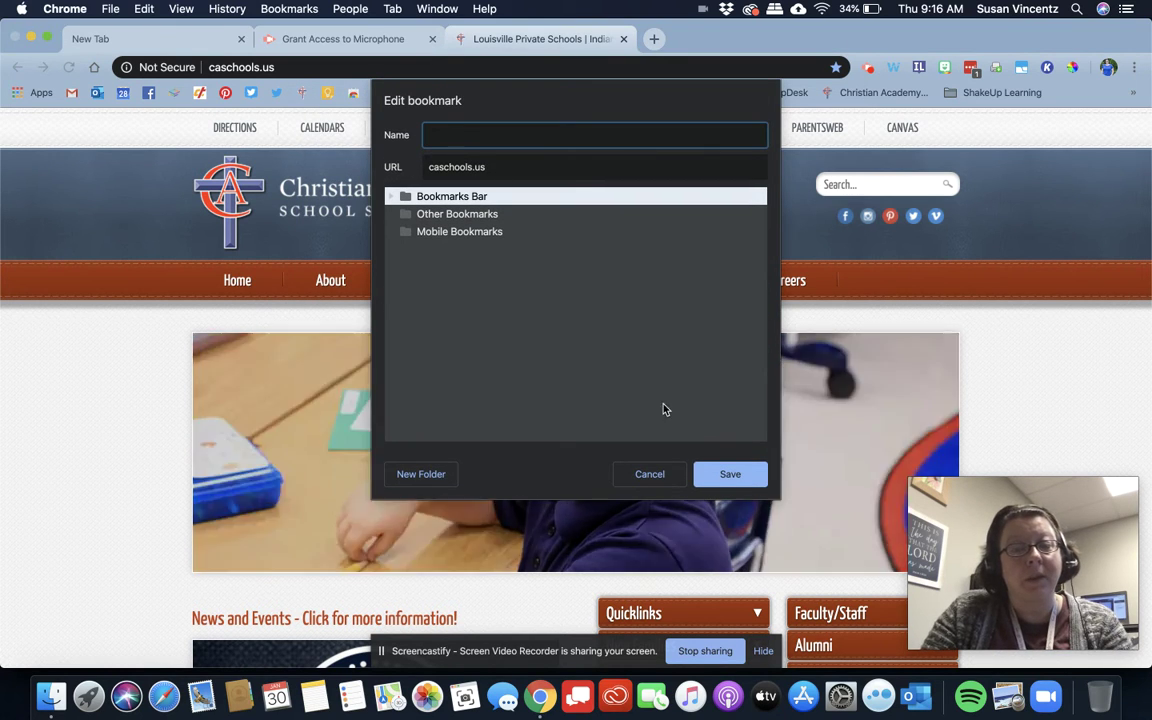
click(730, 474)
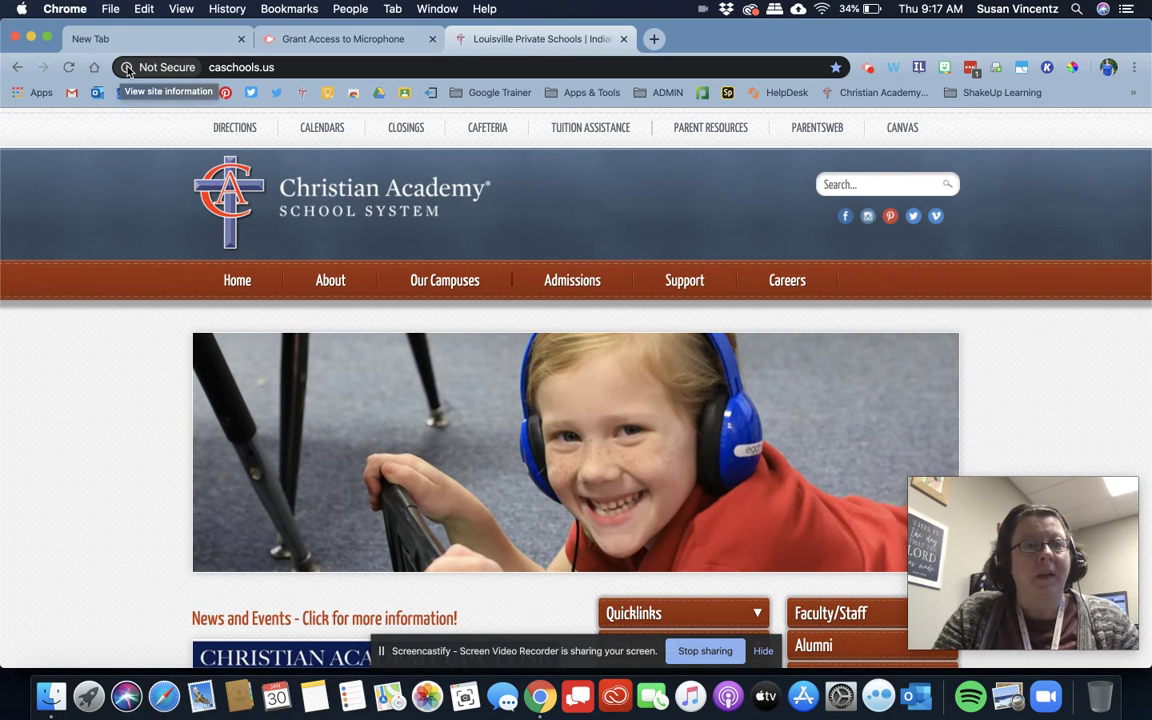
- Add the open caschools.us page to the bookmarks bar a second time, two places before the Google Trainer folder
click(127, 67)
click(127, 67)
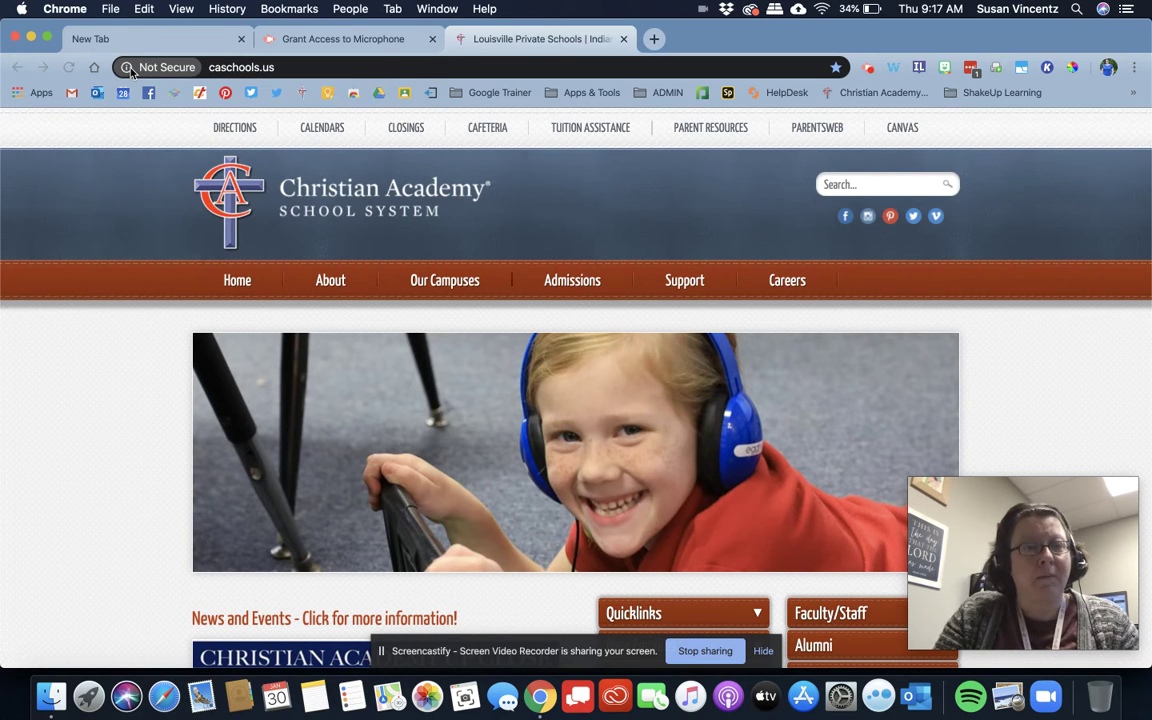
drag(127, 67, 411, 101)
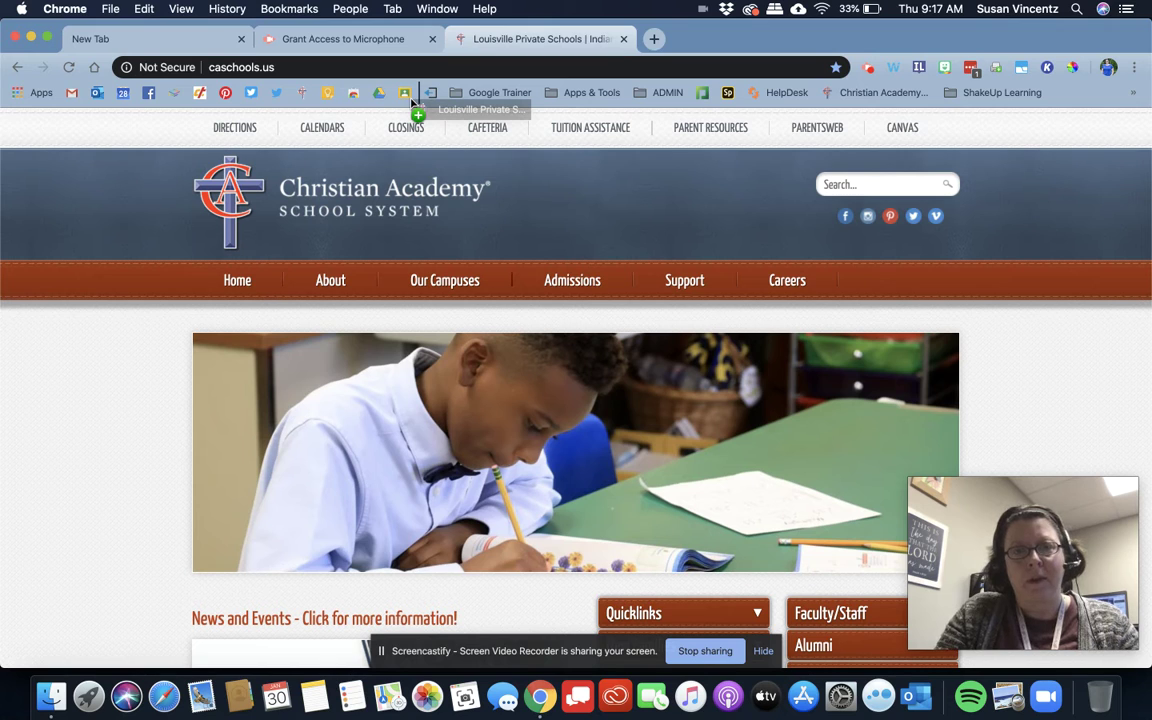
drag(411, 101, 411, 103)
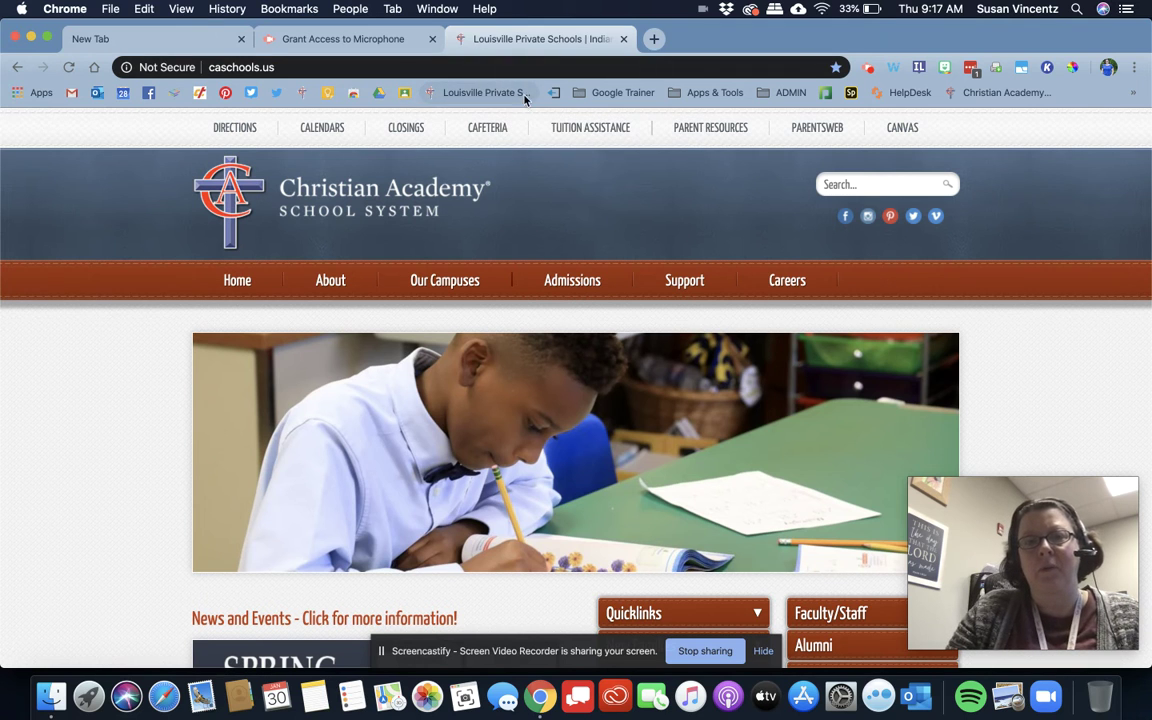
- Clear the name of the "Louisville Private S..." bookmark and save it as an icon only
right_click(470, 100)
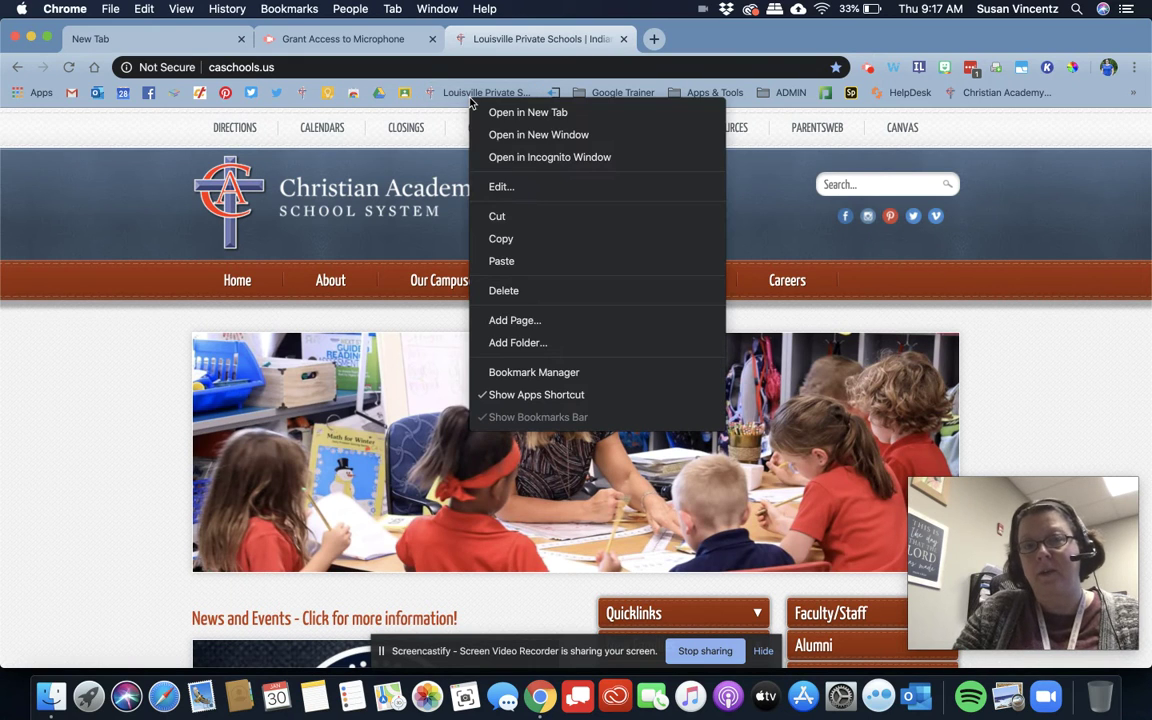
click(505, 189)
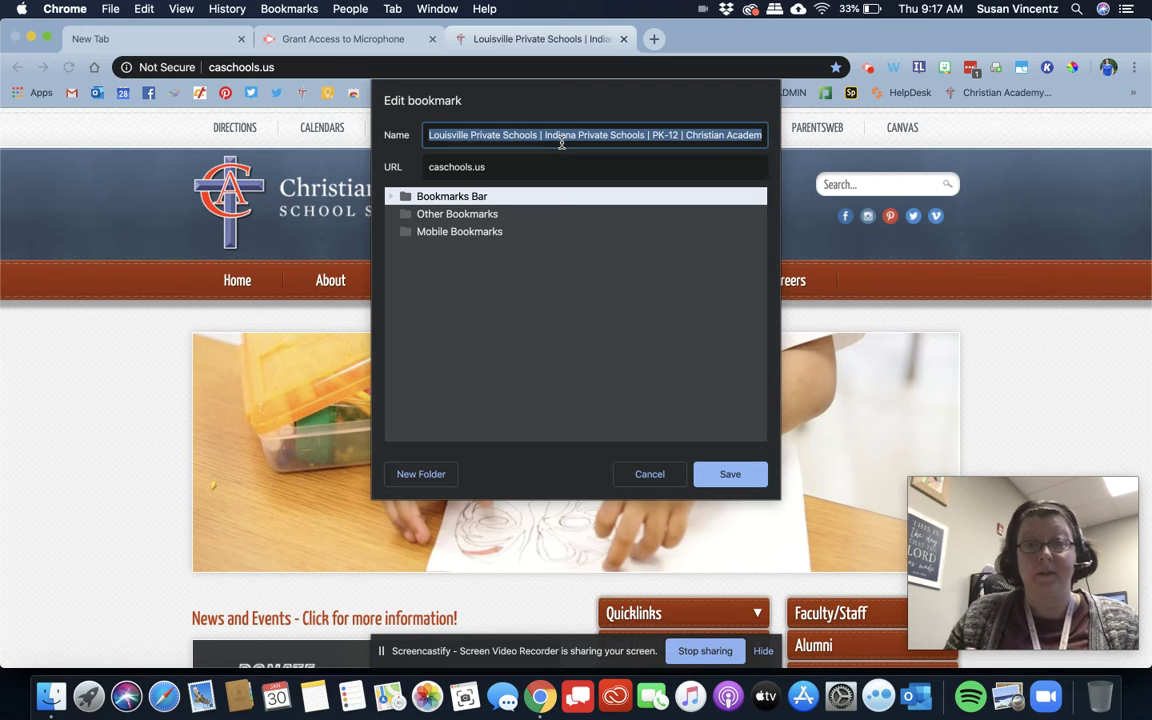
key(BackSpace)
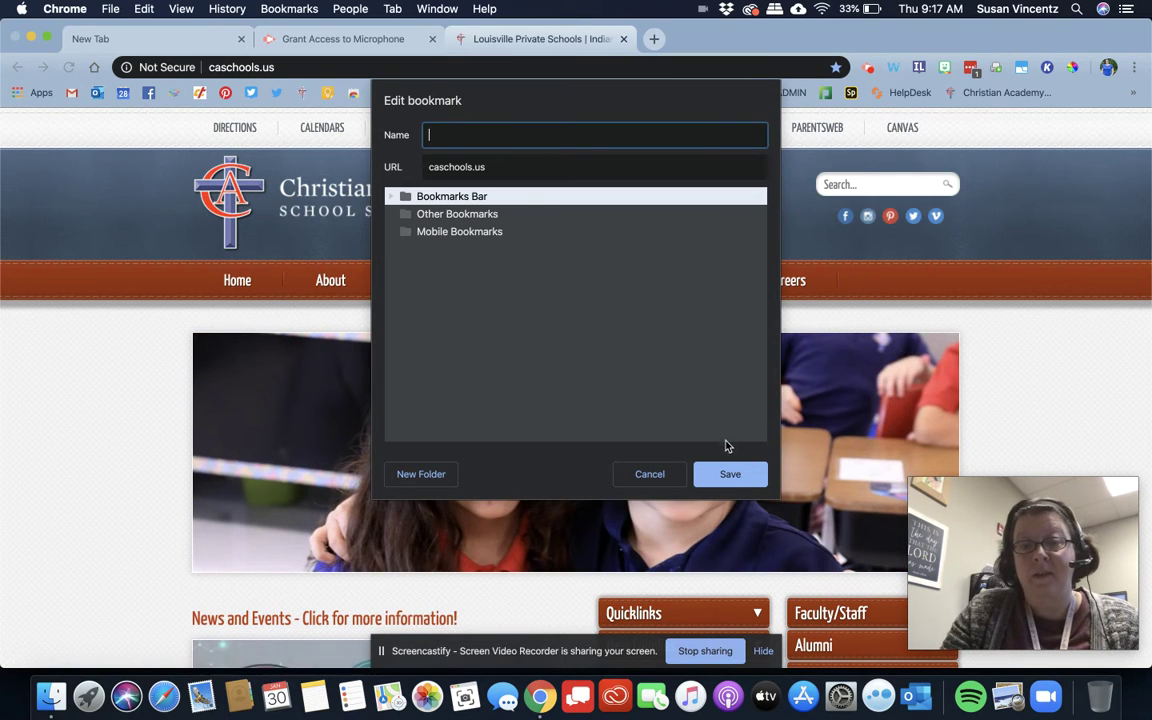
click(730, 474)
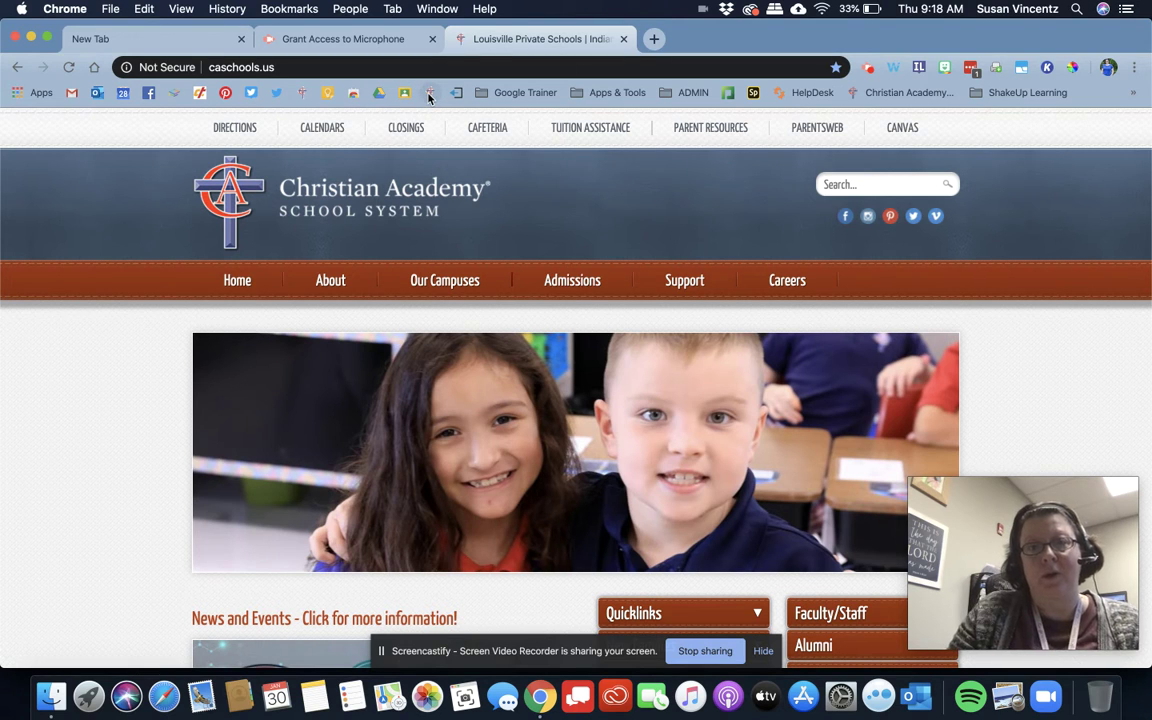
- Delete the duplicate caschools.us bookmark and move the original icon-only one directly before the Google Trainer folder
right_click(429, 94)
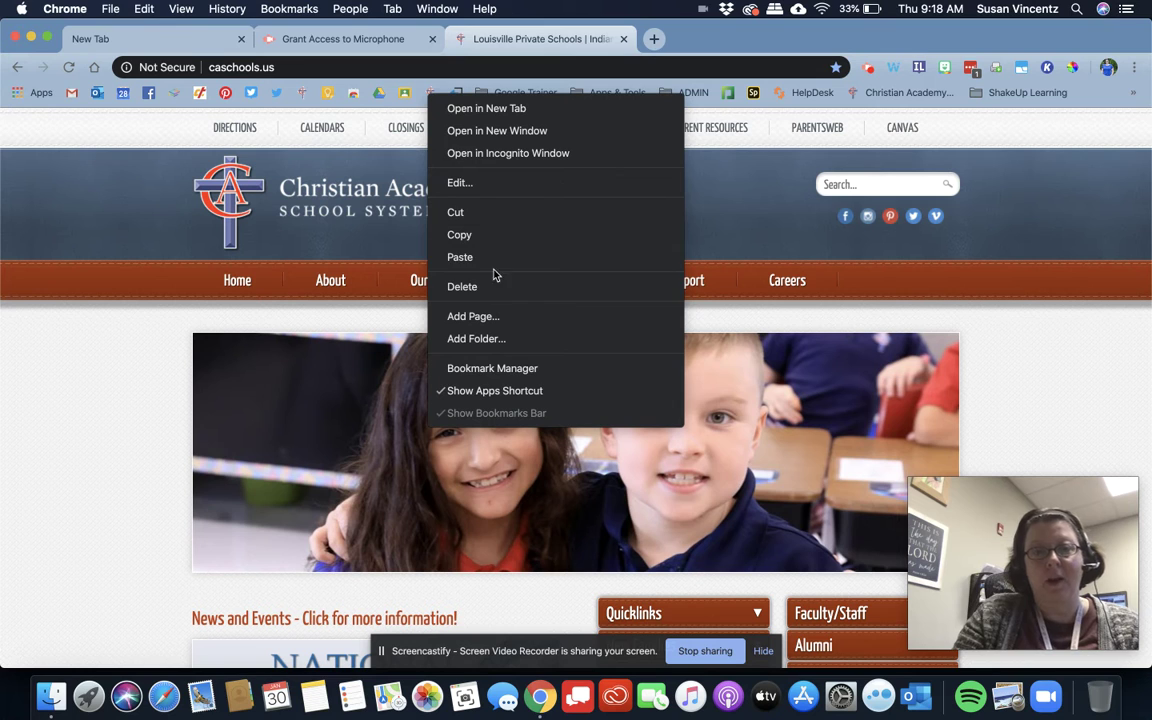
click(462, 287)
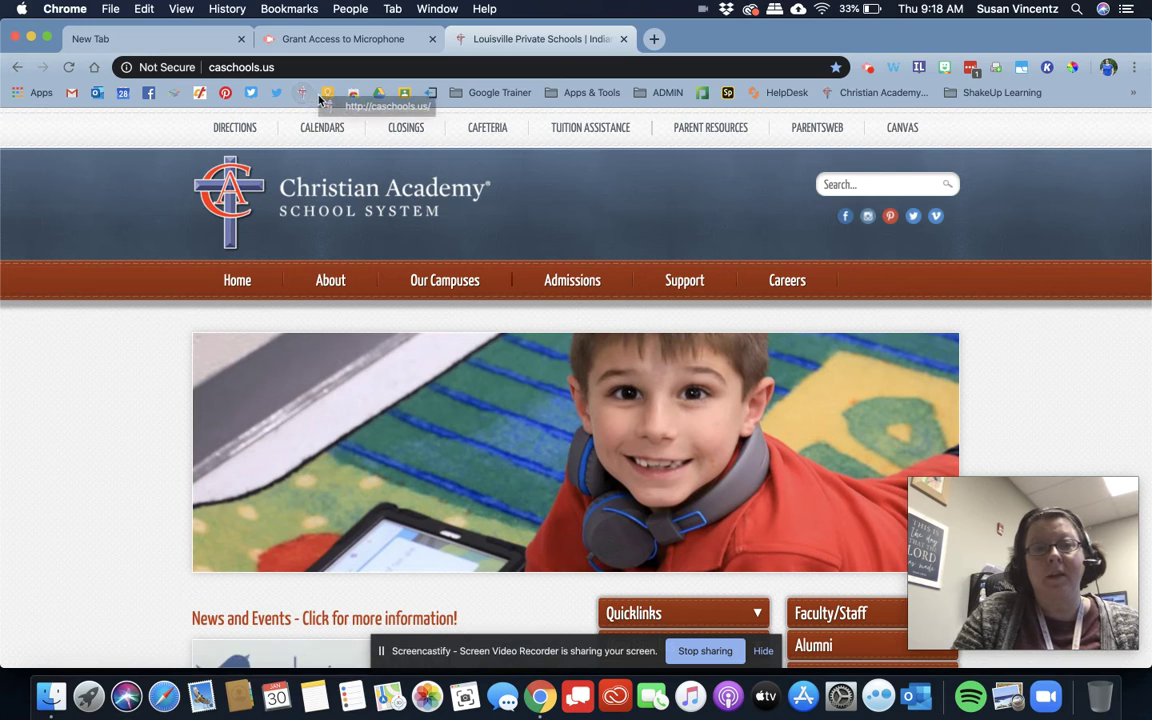
drag(312, 95, 440, 104)
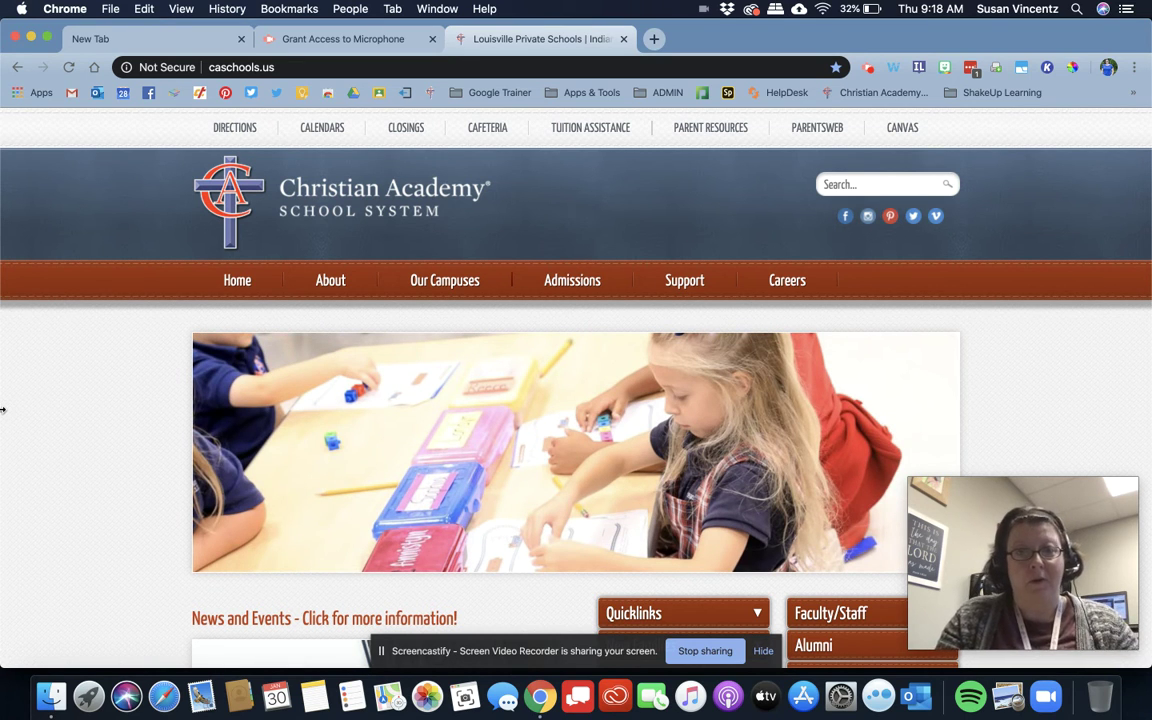
- Look through the bookmarks stored in the ADMIN folder, then close it
click(648, 93)
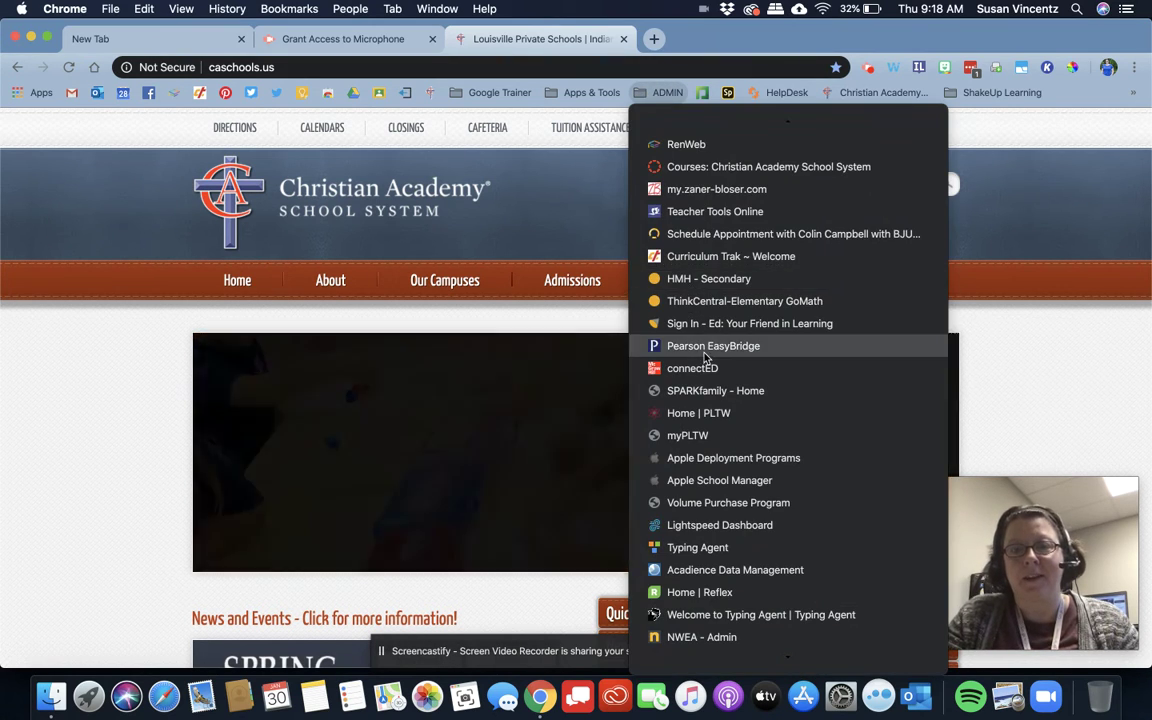
mouse_move(737, 655)
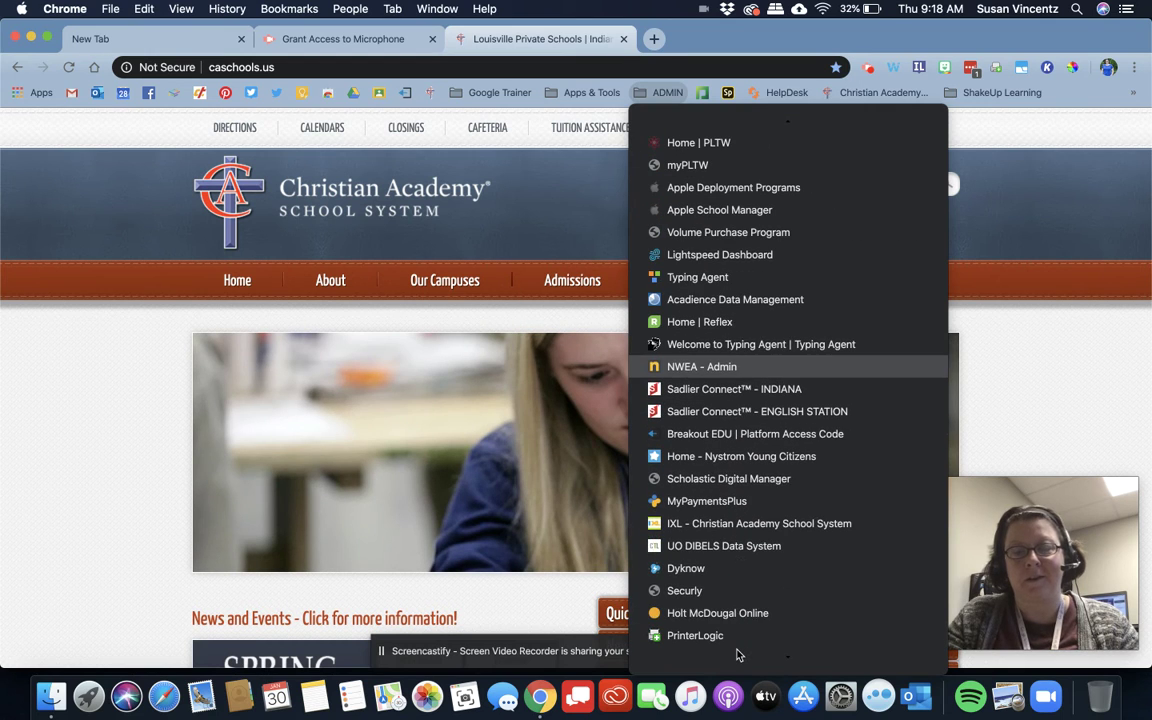
click(685, 42)
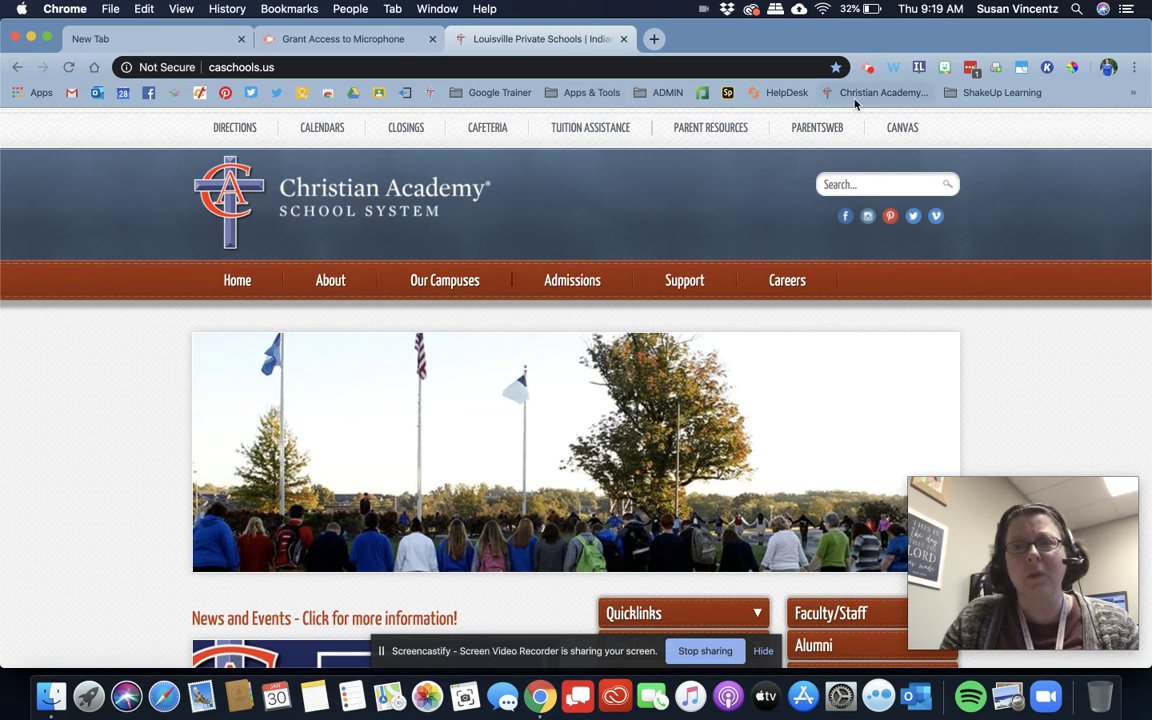
- Add a new folder named Example Folder to the bookmarks bar
right_click(1065, 99)
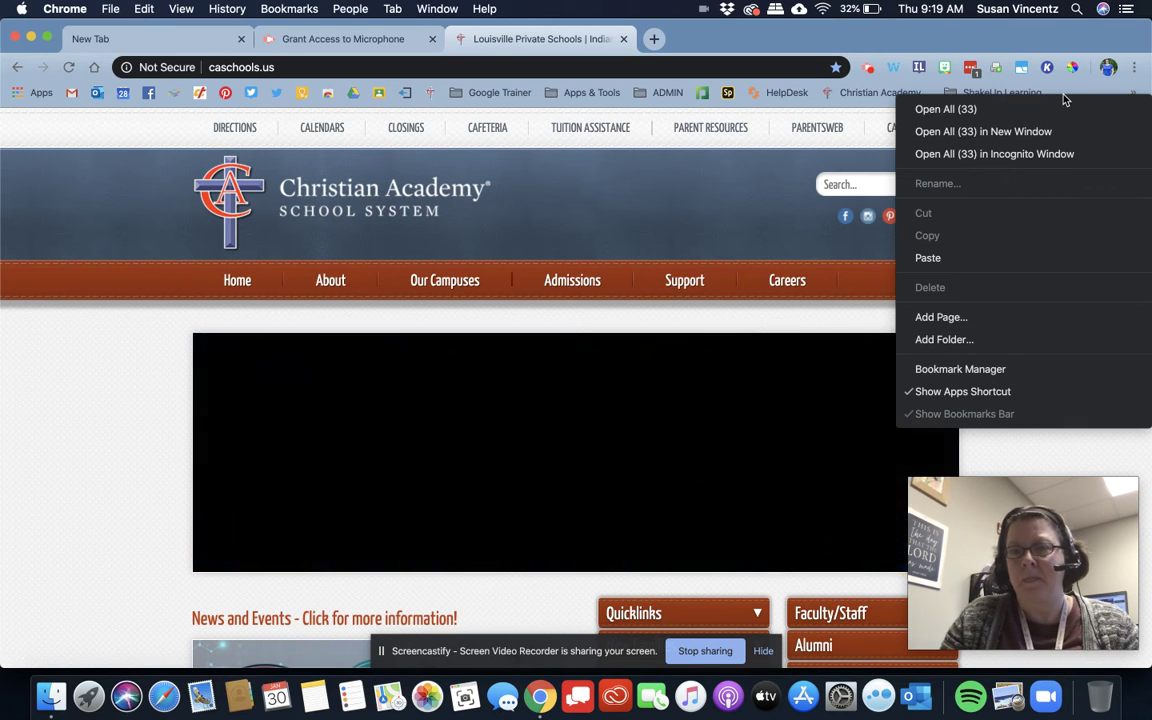
click(940, 342)
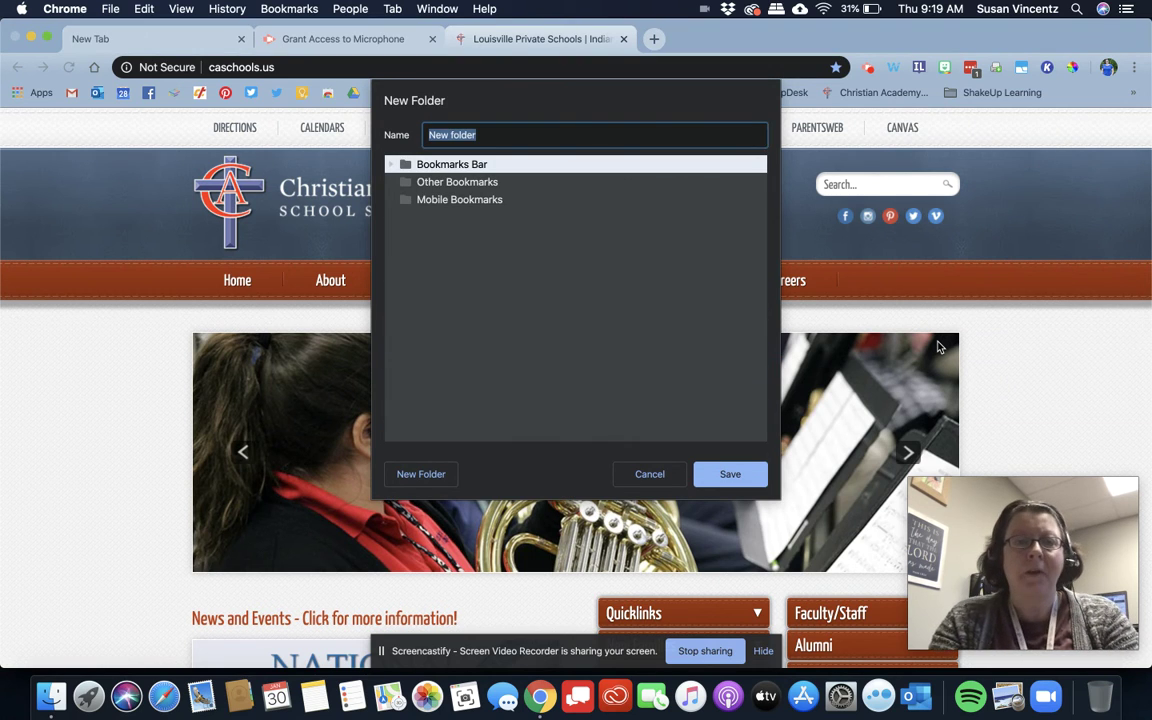
text(Example Folder)
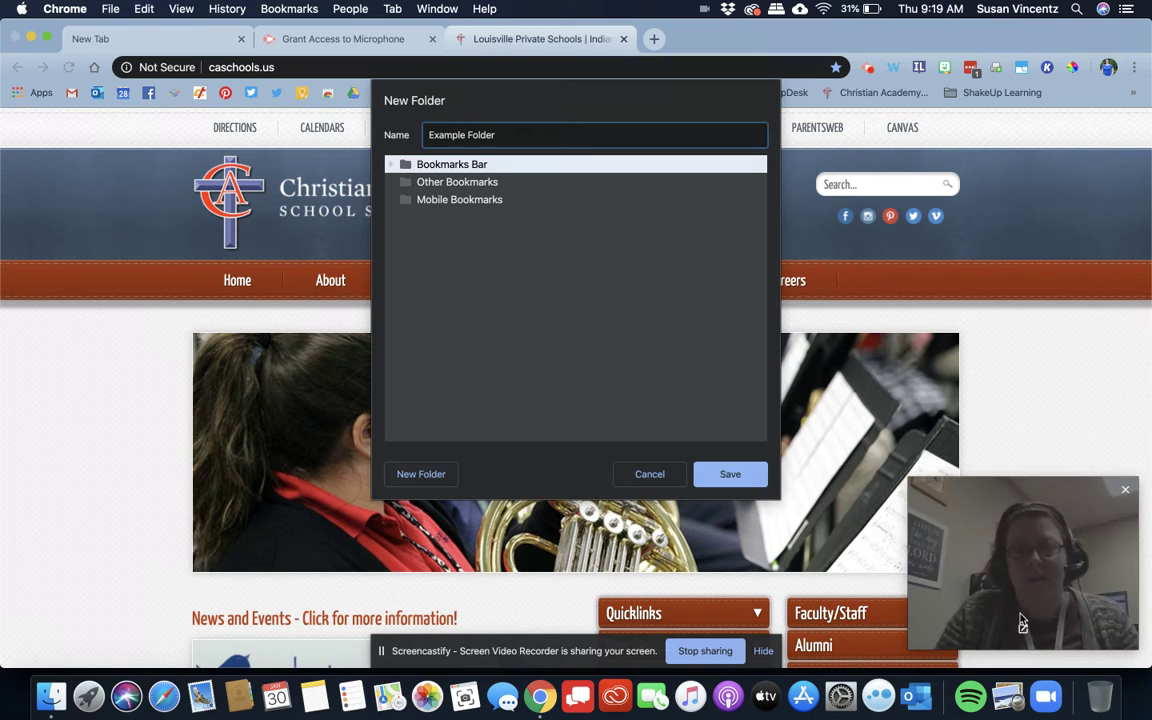
click(730, 474)
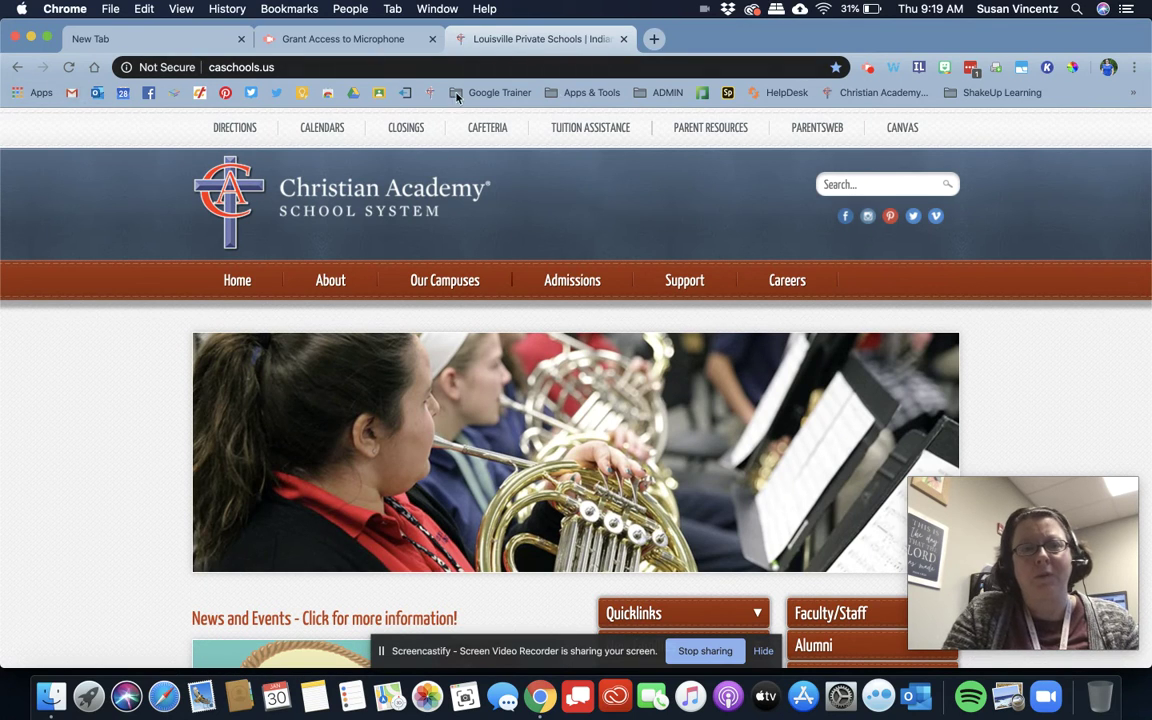
- Move Example Folder out of the hidden overflow bookmarks onto the visible bookmarks bar, directly after the Google Classroom icon
click(1133, 93)
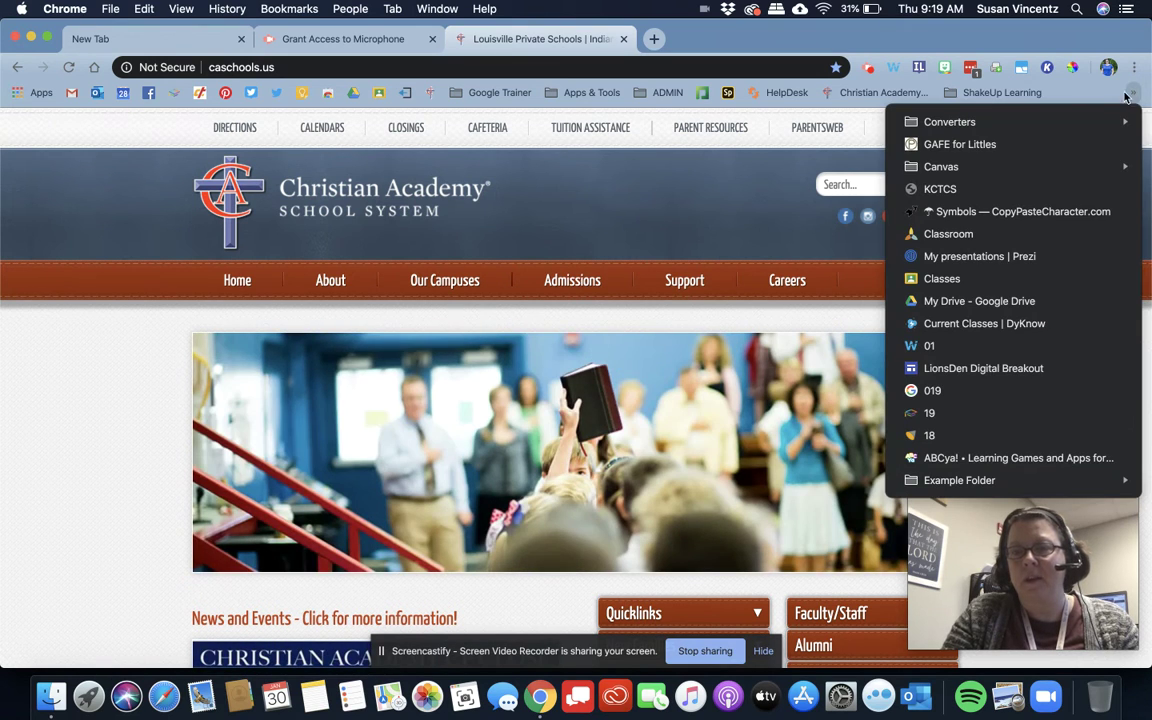
mouse_move(975, 484)
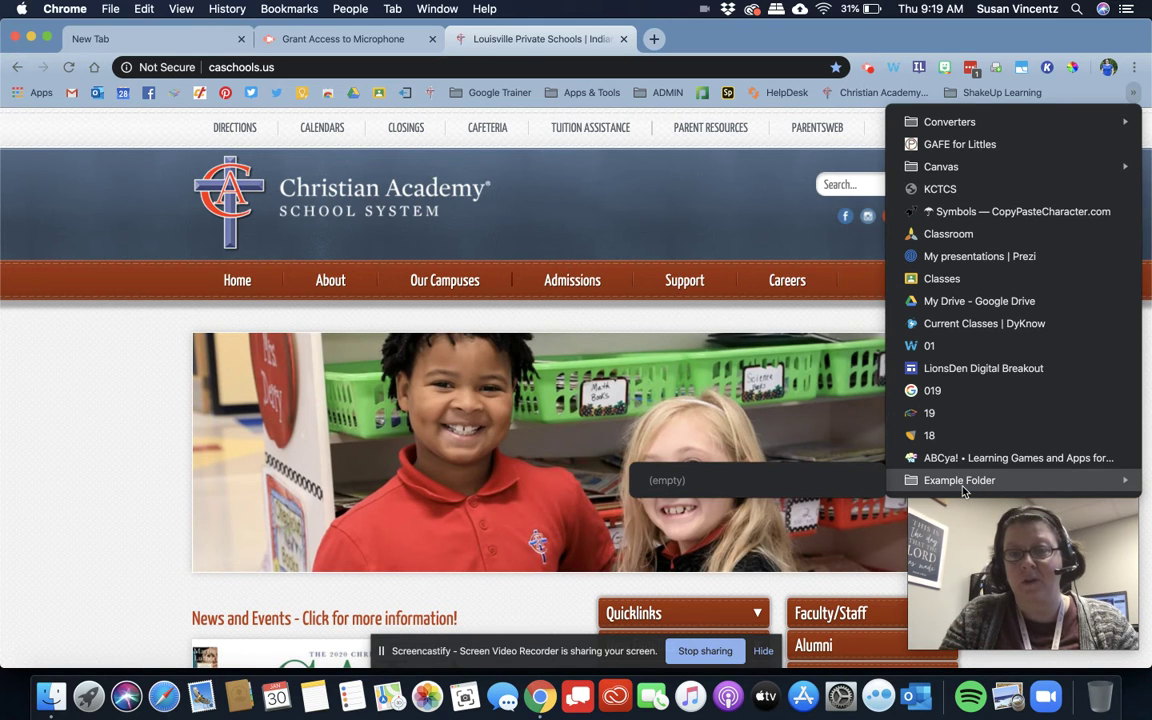
mouse_move(964, 485)
mouse_down()
mouse_move(945, 236)
mouse_move(655, 68)
mouse_move(389, 77)
mouse_move(391, 103)
mouse_up()
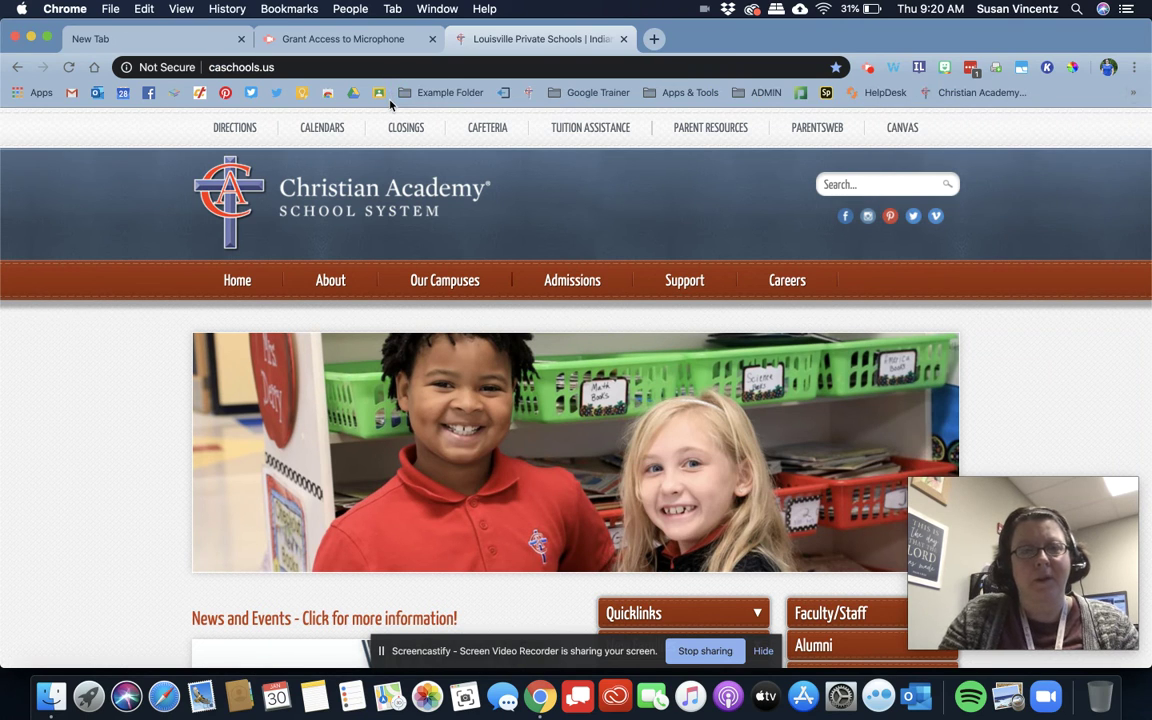
- Open starfall.com in a new tab
click(651, 38)
text(starfall.com)
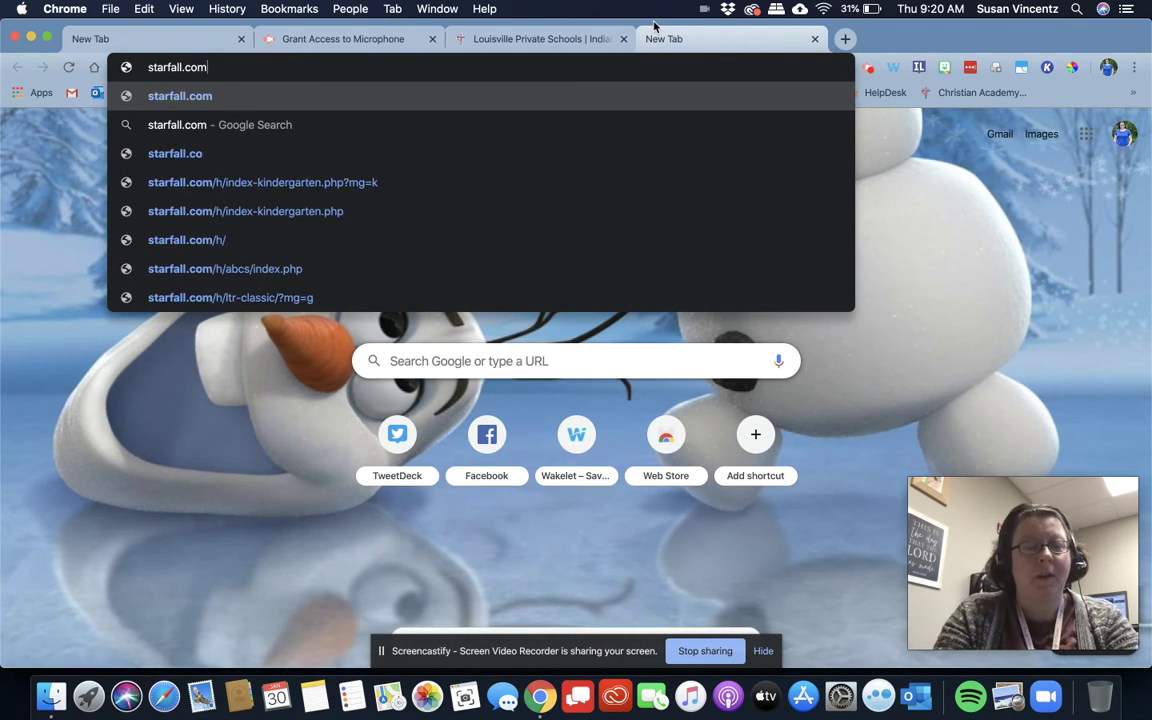
key(Return)
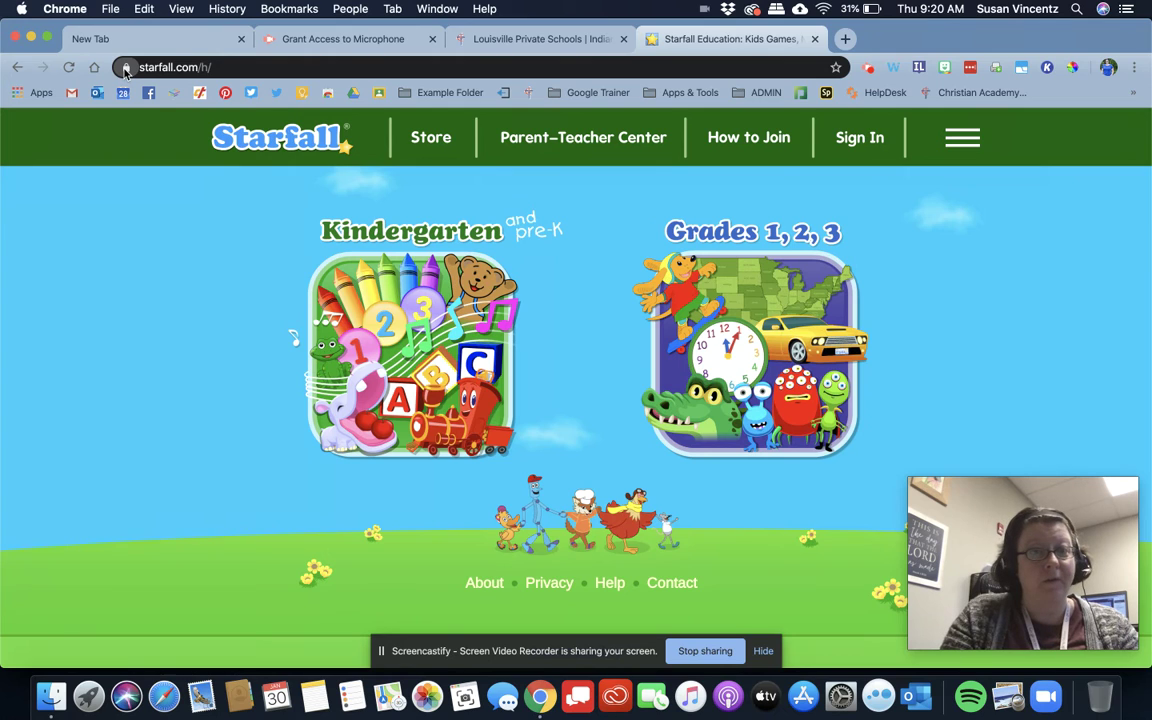
- Bookmark the Starfall page twice inside Example Folder and open the folder to check its contents
drag(126, 68, 440, 92)
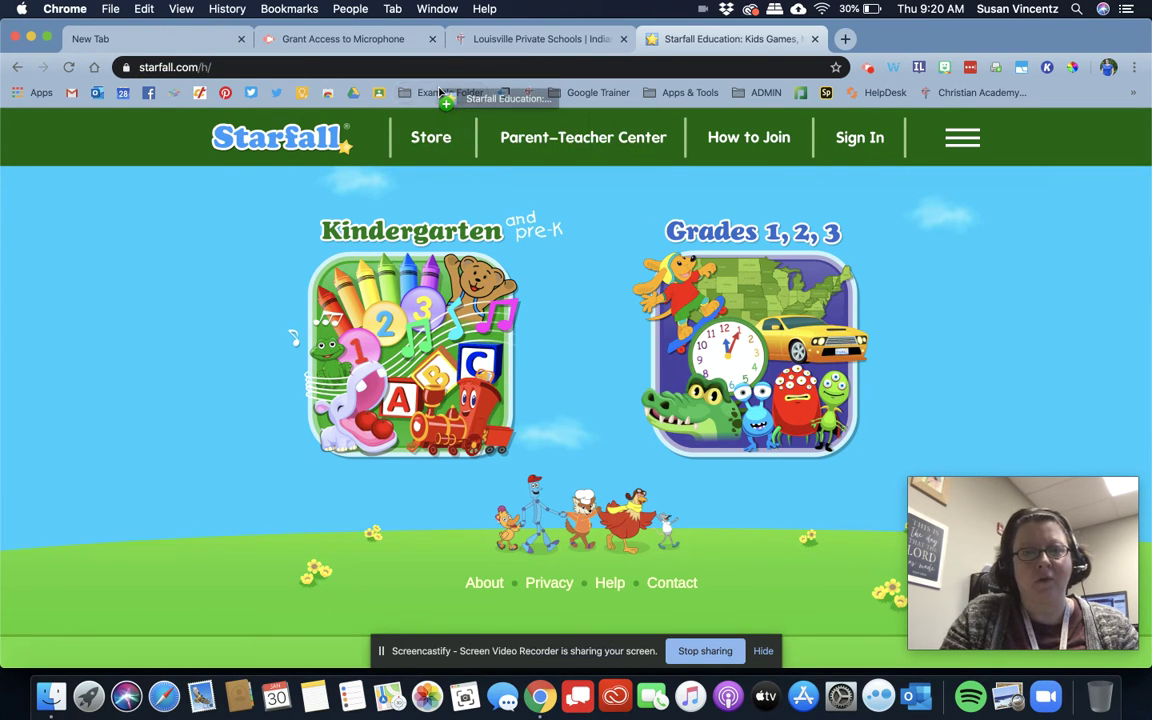
drag(430, 95, 388, 92)
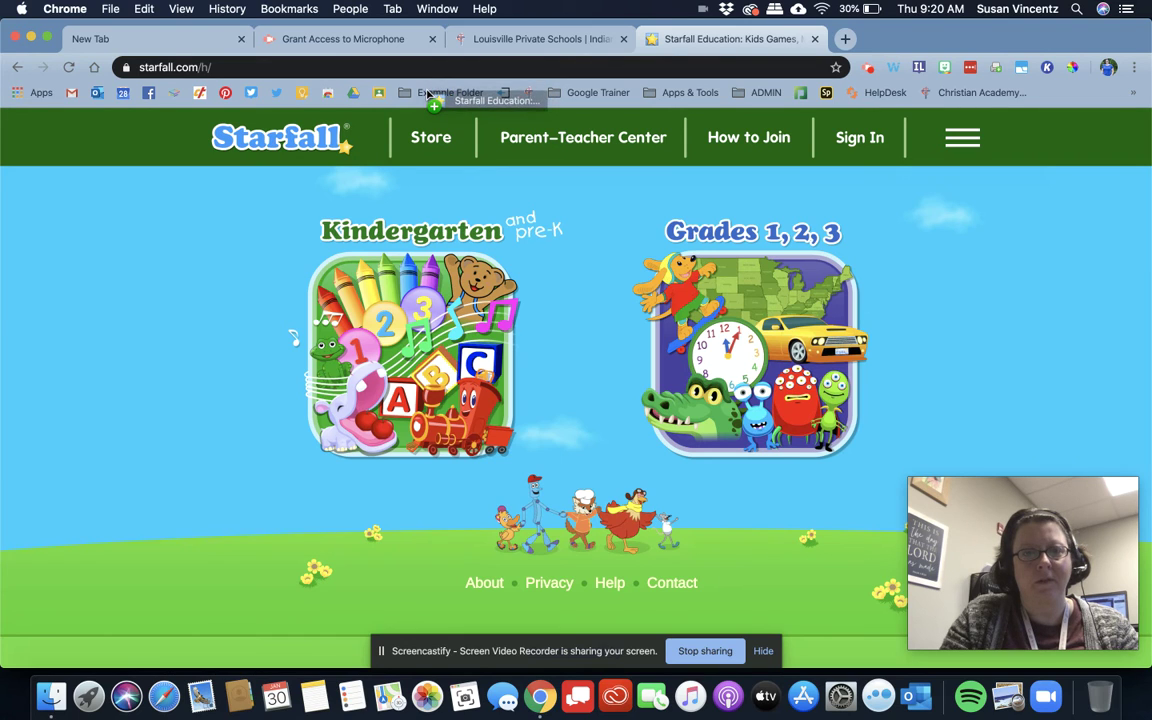
drag(128, 72, 422, 95)
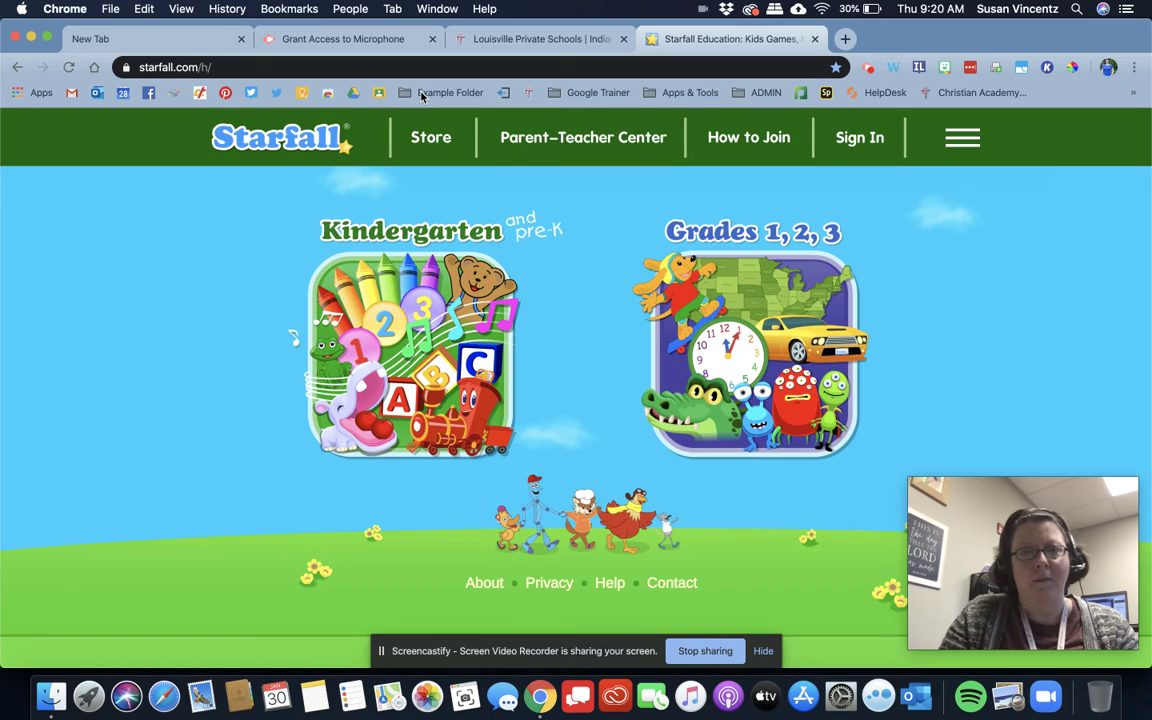
click(430, 92)
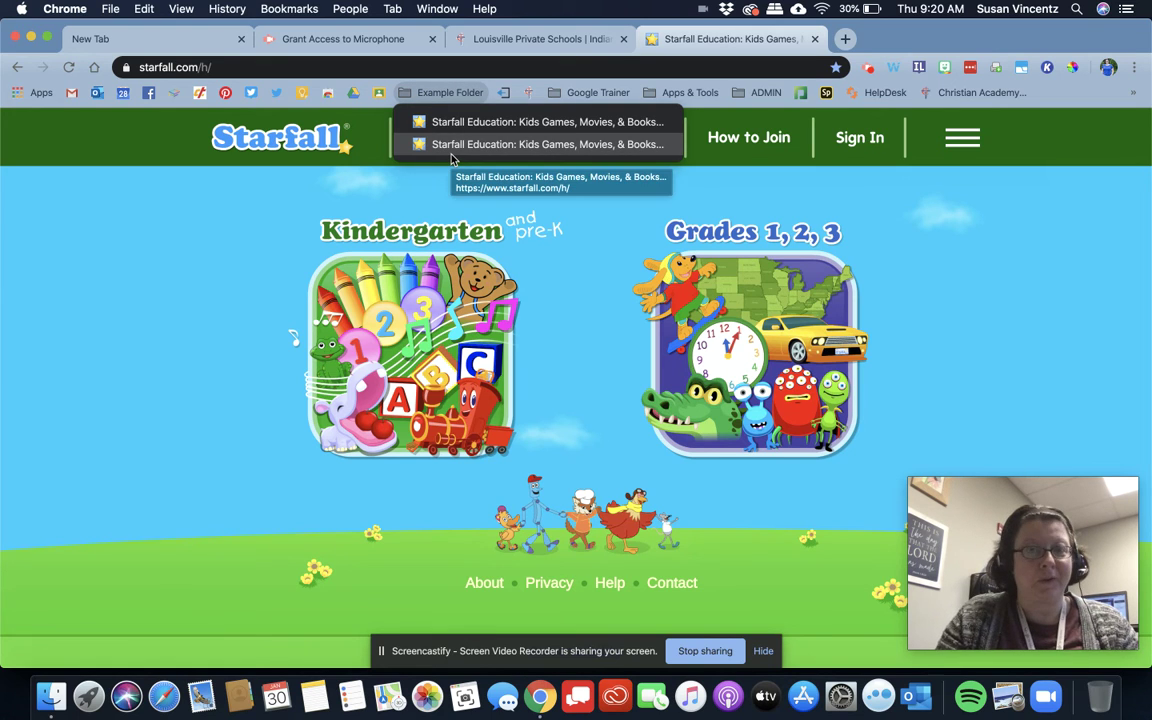
- View the folder choices in the Starfall page's bookmark editor, then close it without changing anything
mouse_move(768, 88)
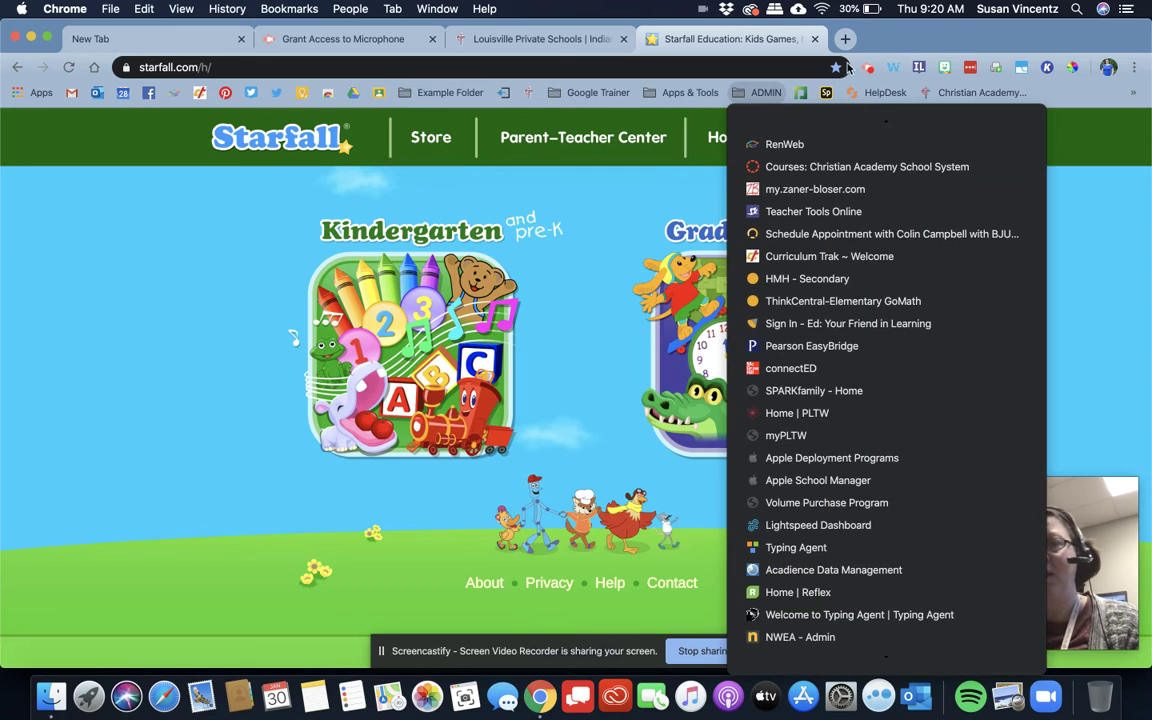
click(840, 68)
click(836, 68)
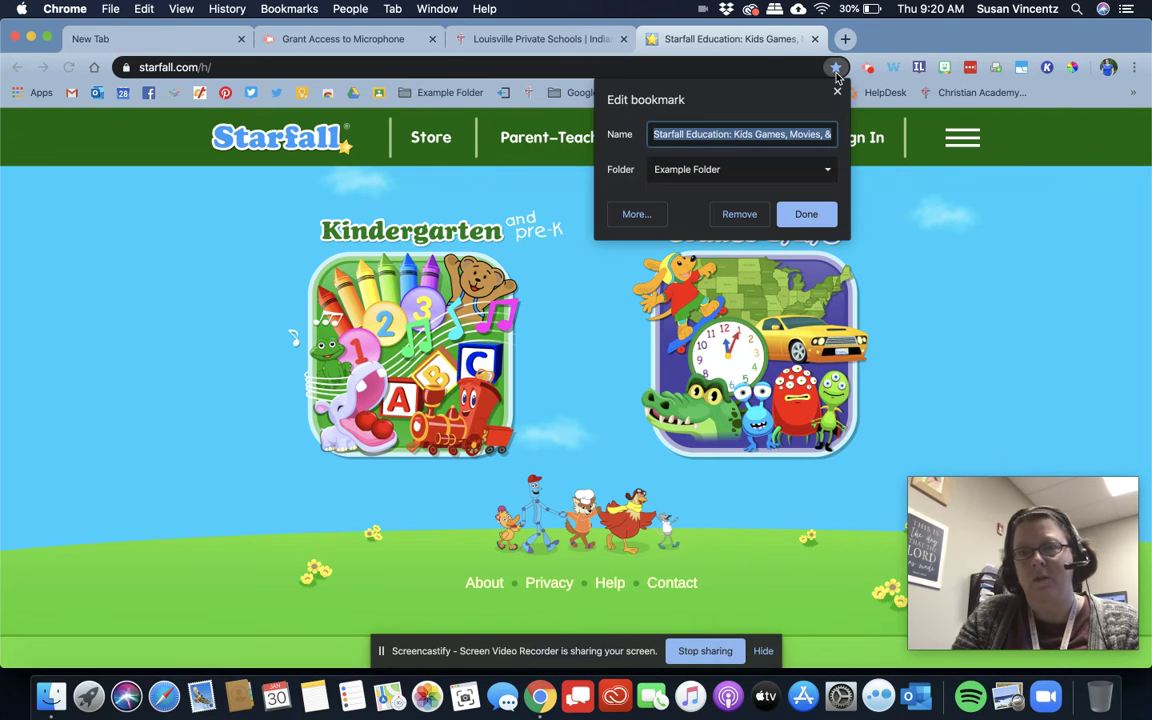
click(805, 170)
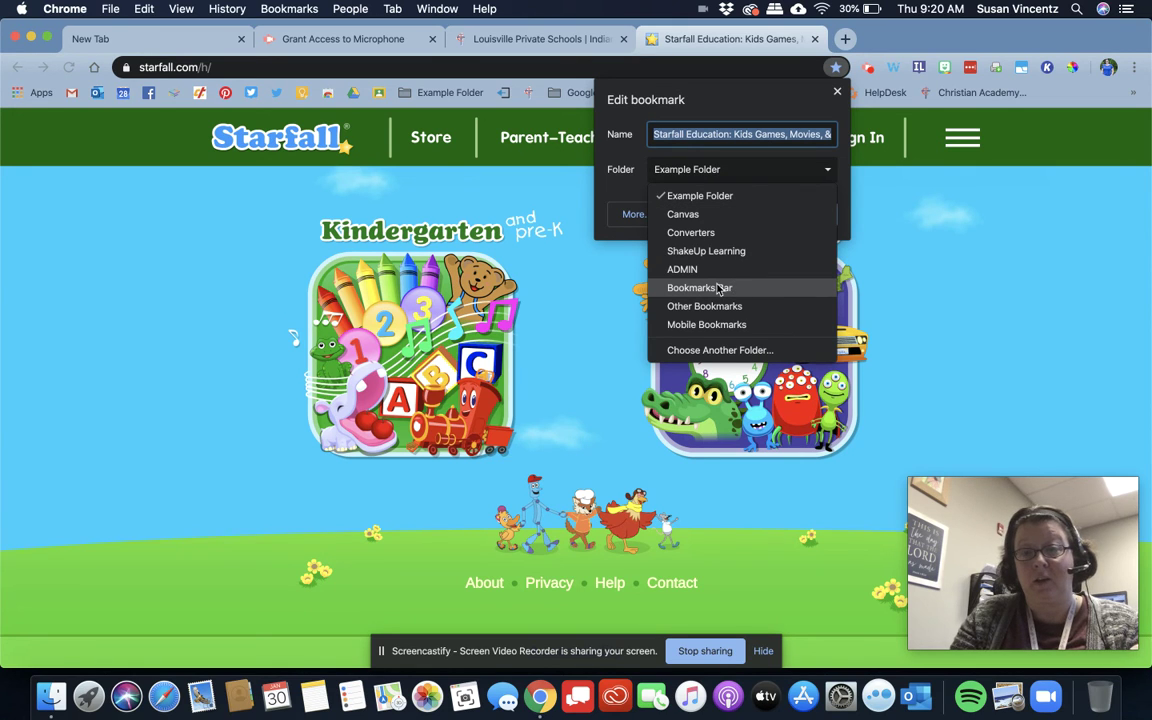
click(838, 93)
click(839, 93)
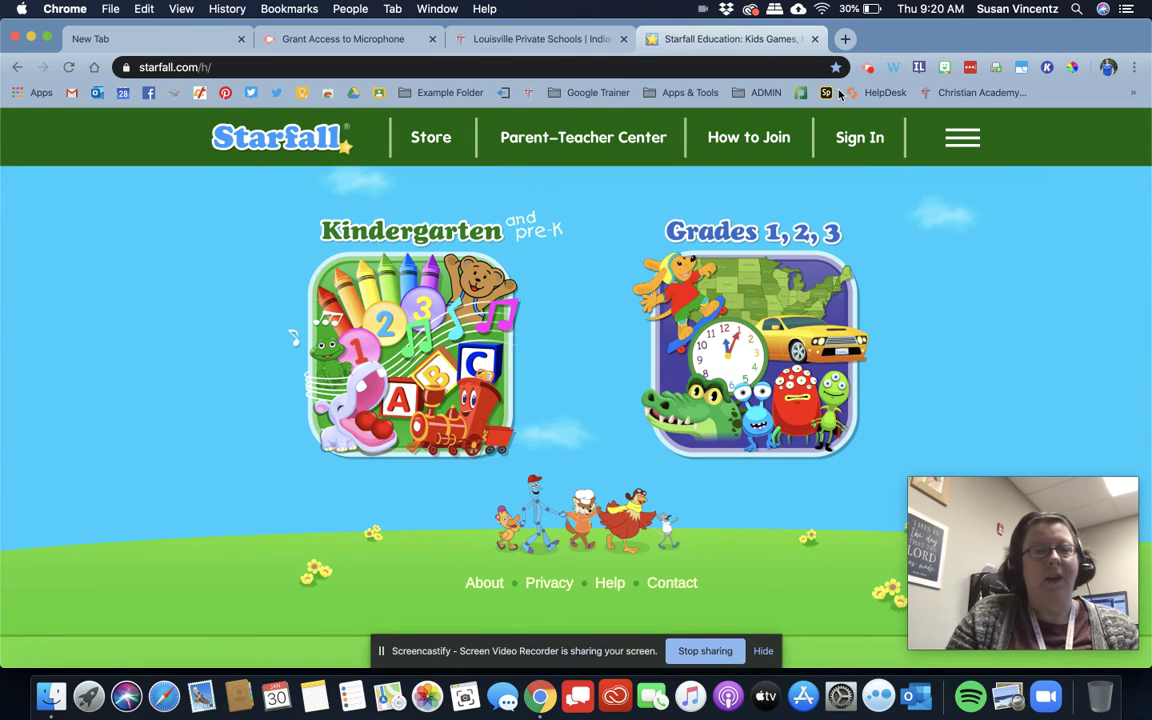
- Delete Example Folder together with its bookmarks from the bookmarks bar
right_click(437, 92)
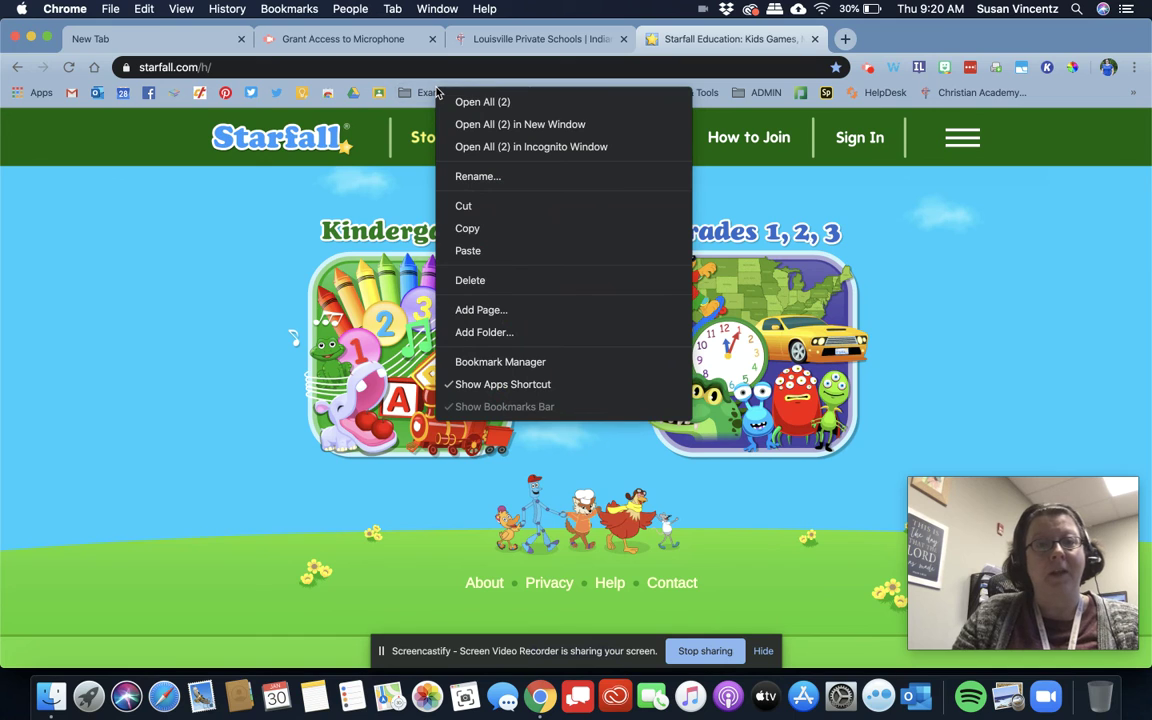
click(470, 280)
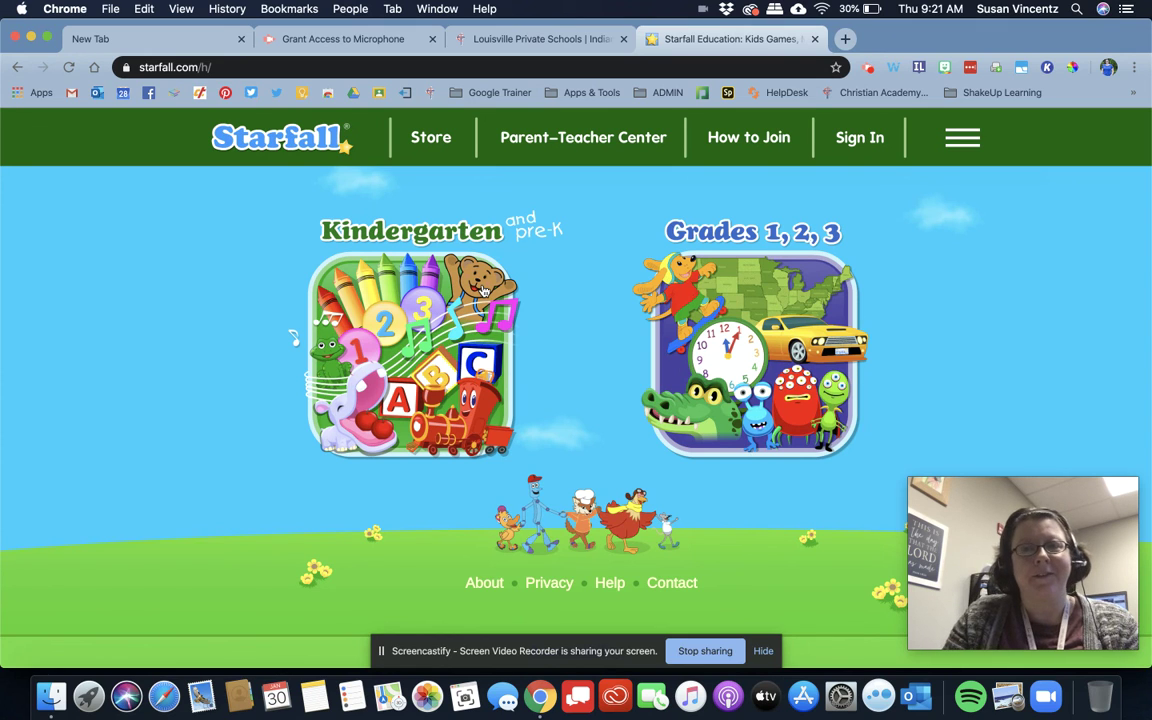
click(869, 69)
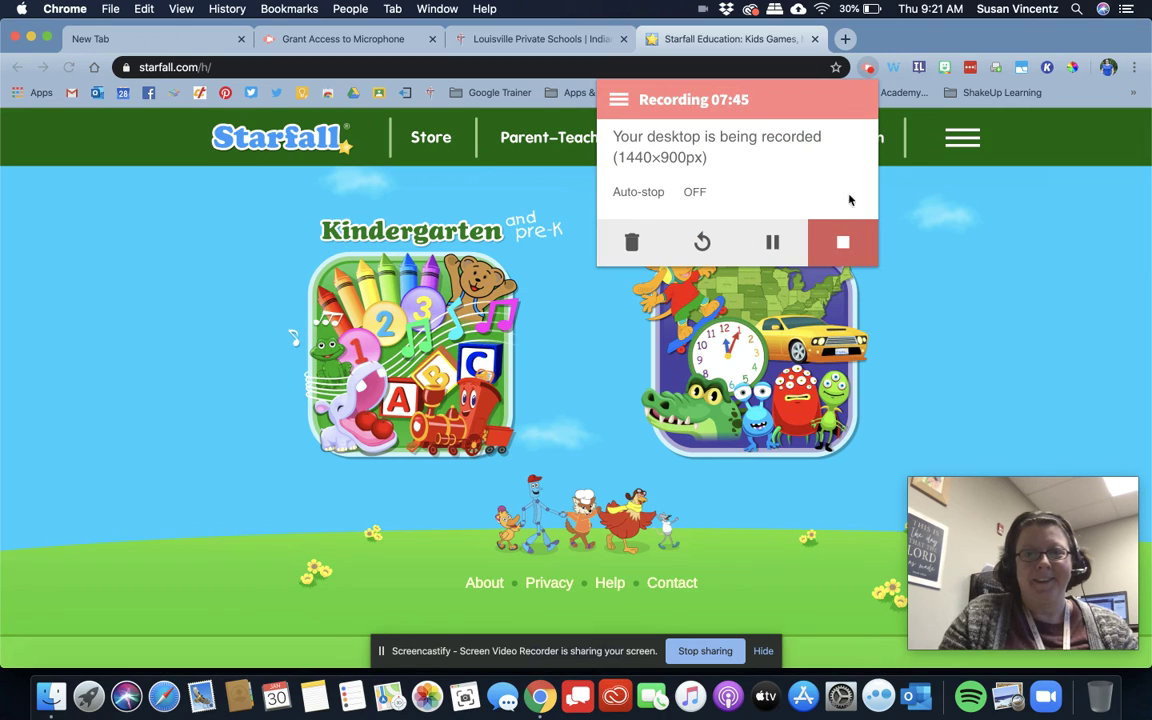